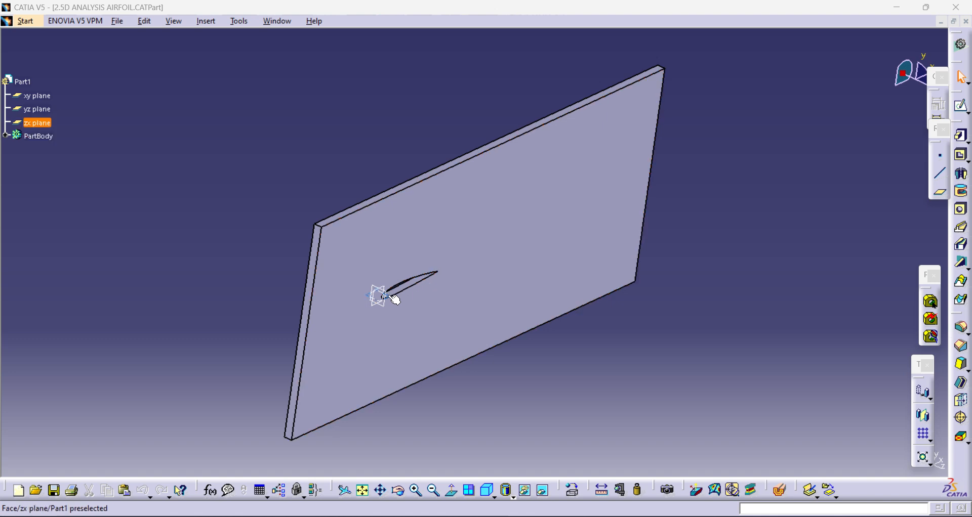
Examine the airfoil and rectangular domain sketch under Pad.1, and return to the 3D part
click(6, 135)
double_click(46, 162)
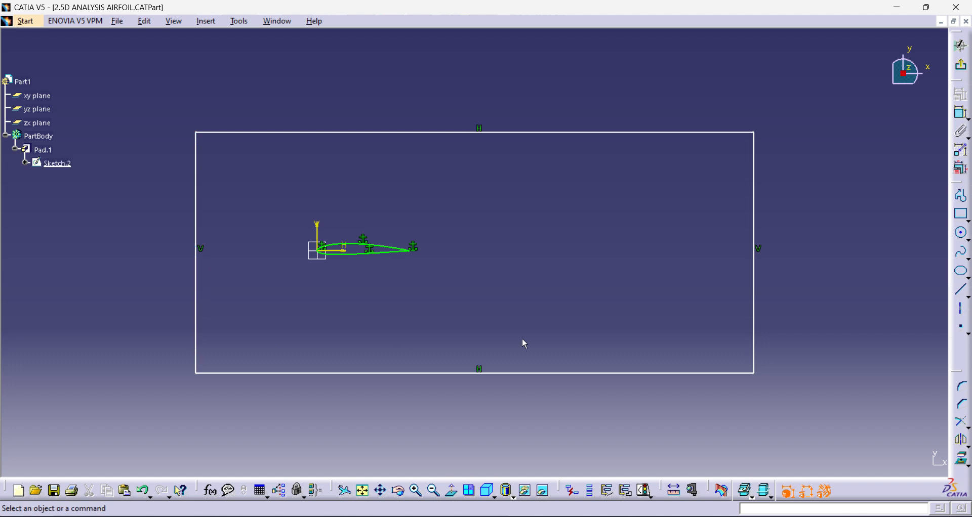
click(964, 71)
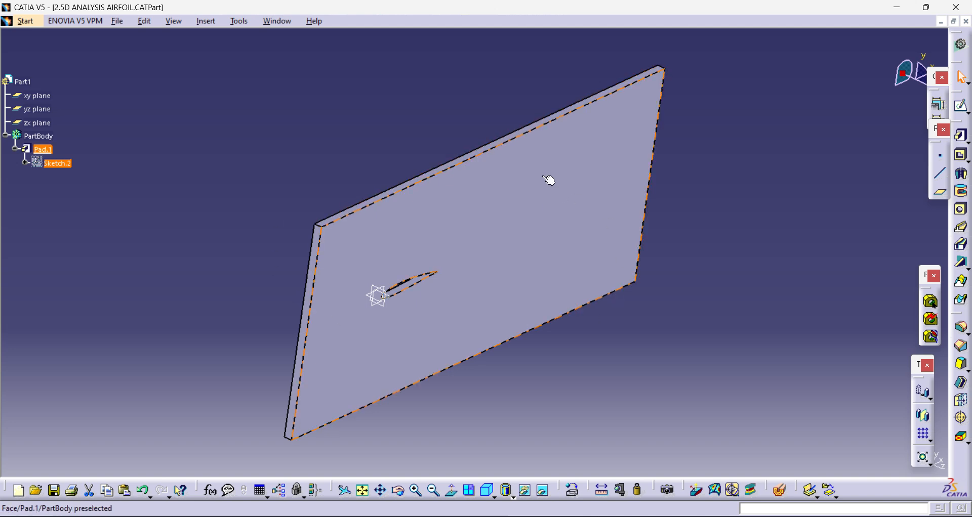
Close the airfoil part in CATIA and switch to Ansys Discovery 2025 R1
click(967, 23)
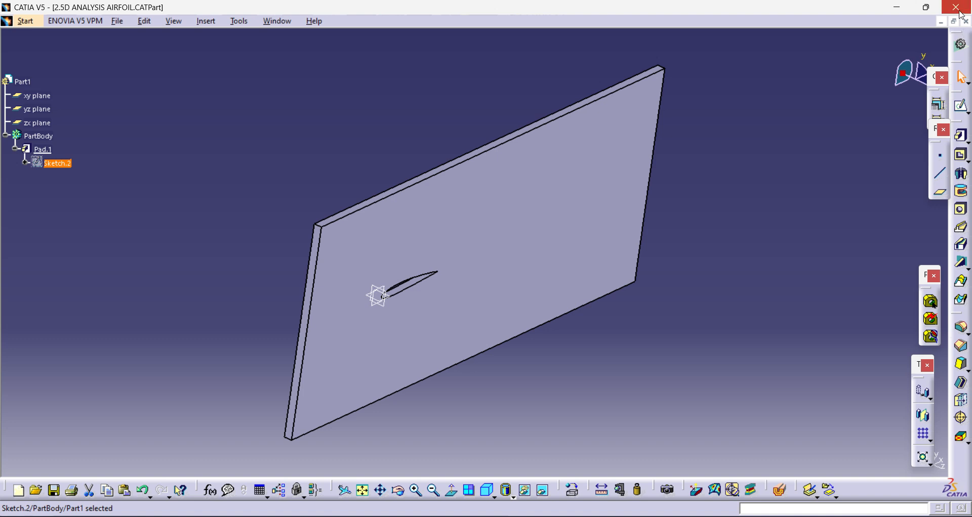
click(529, 292)
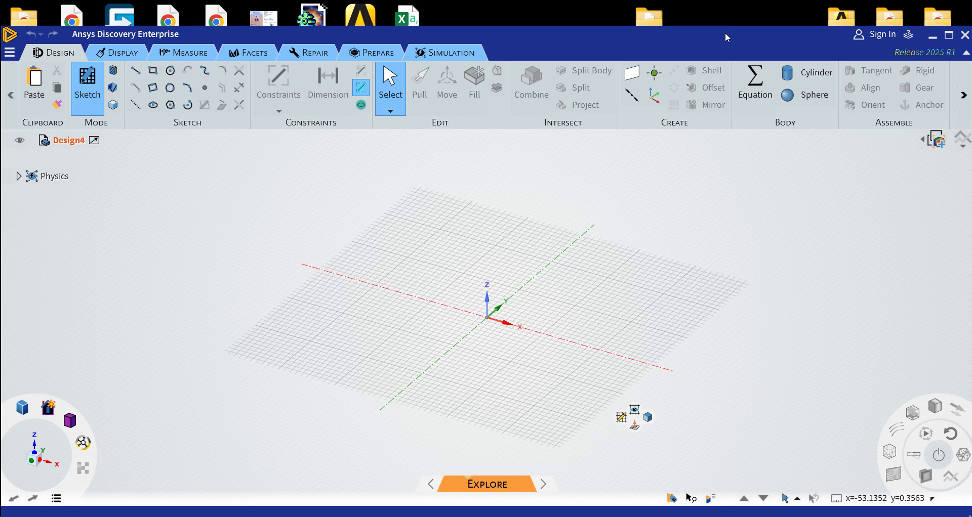
drag(725, 33, 721, 29)
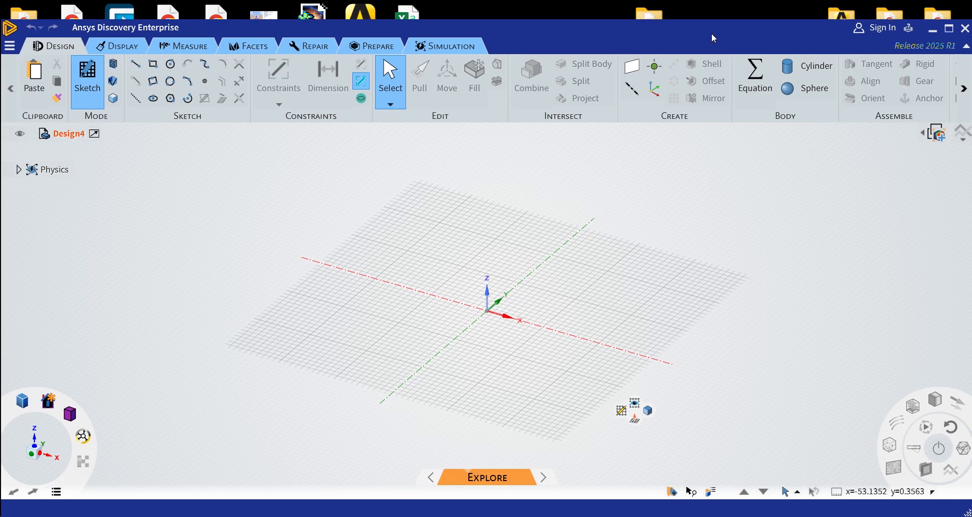
key(super)
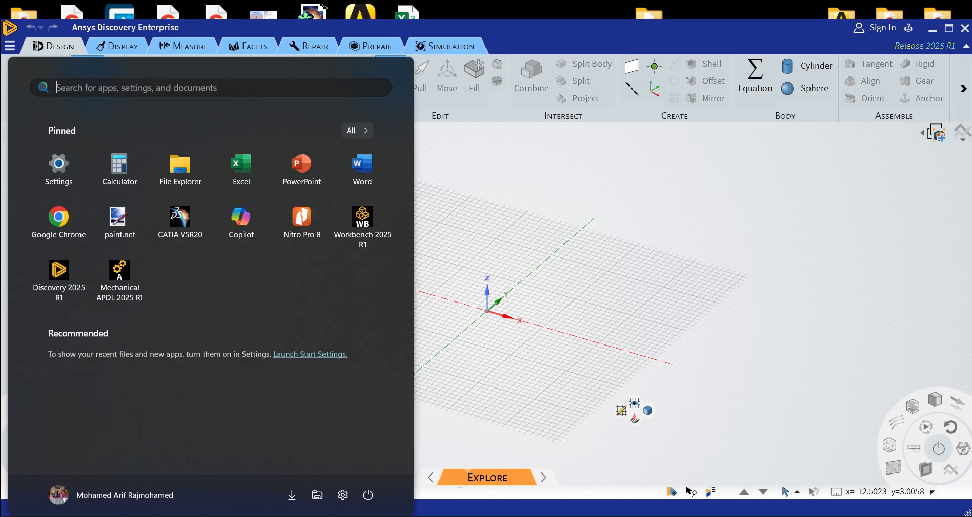
click(59, 268)
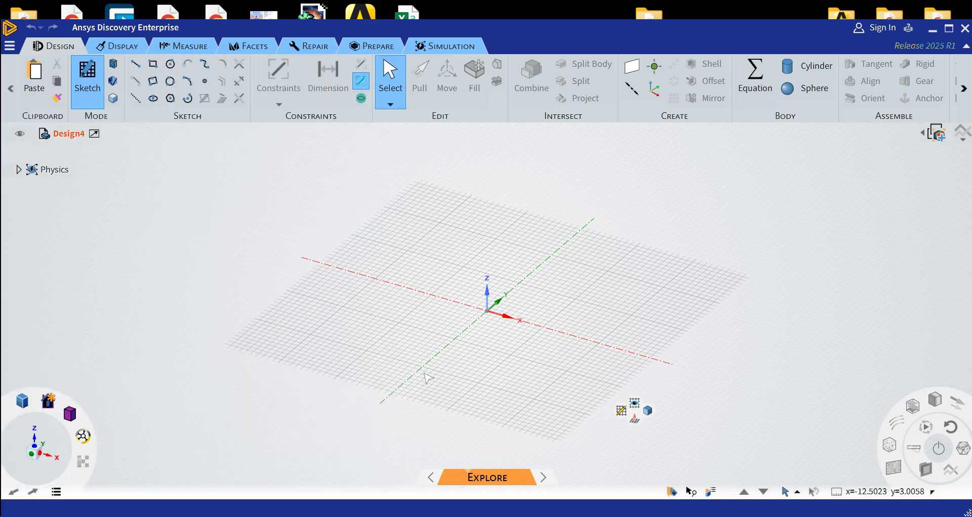
Insert the geometry file 2.5D ANALYSIS AIRFOIL.CATPart from the Desktop into the empty design
click(9, 47)
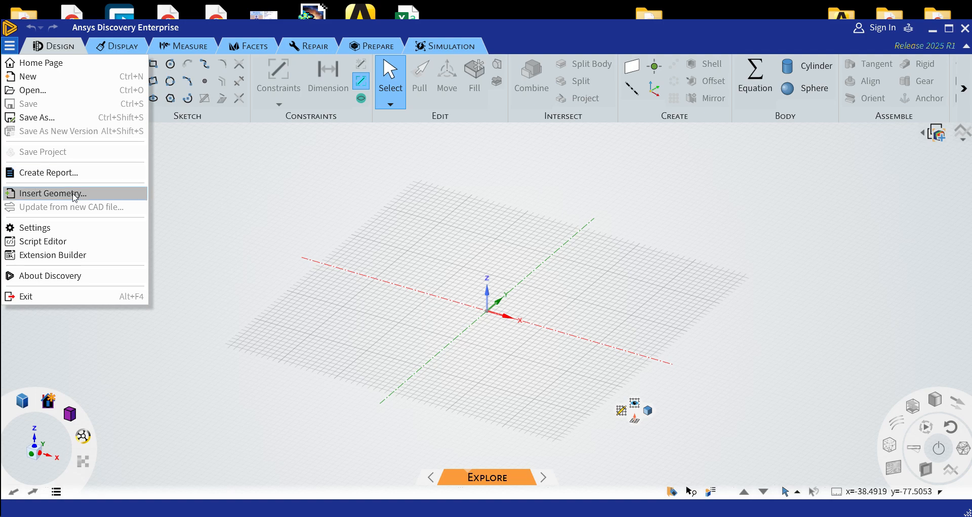
click(75, 197)
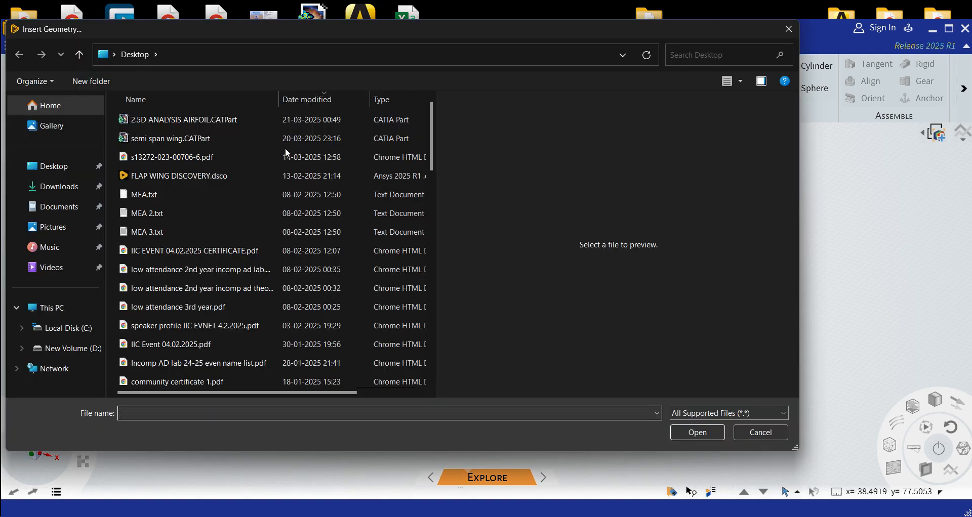
click(188, 121)
click(703, 432)
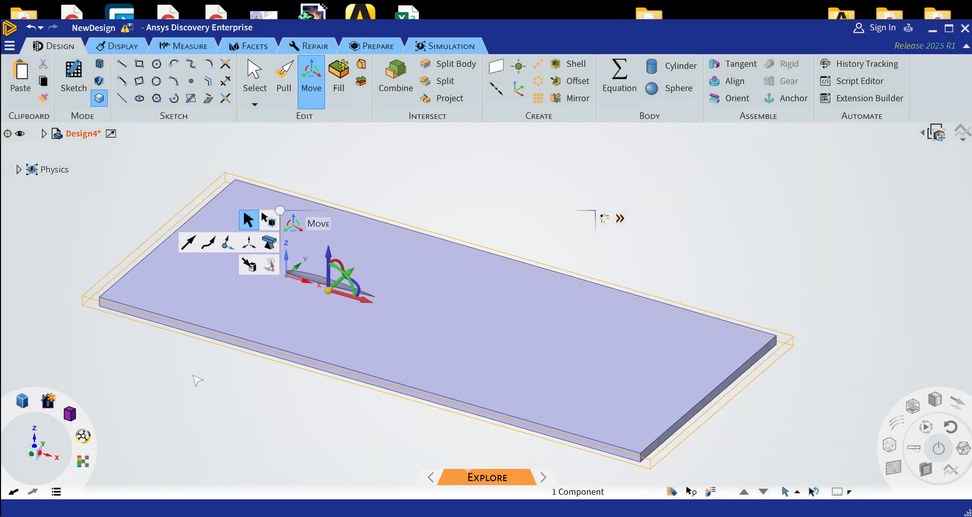
Define a fluid flow inlet with a 40 m/s velocity on the narrow domain face upstream of the airfoil
middle_drag(197, 378, 270, 454)
mouse_move(87, 421)
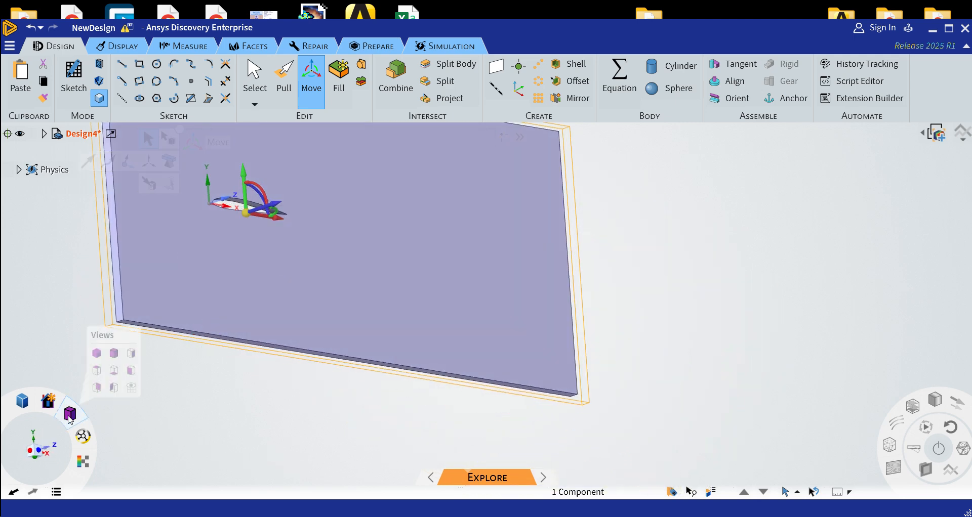
click(97, 369)
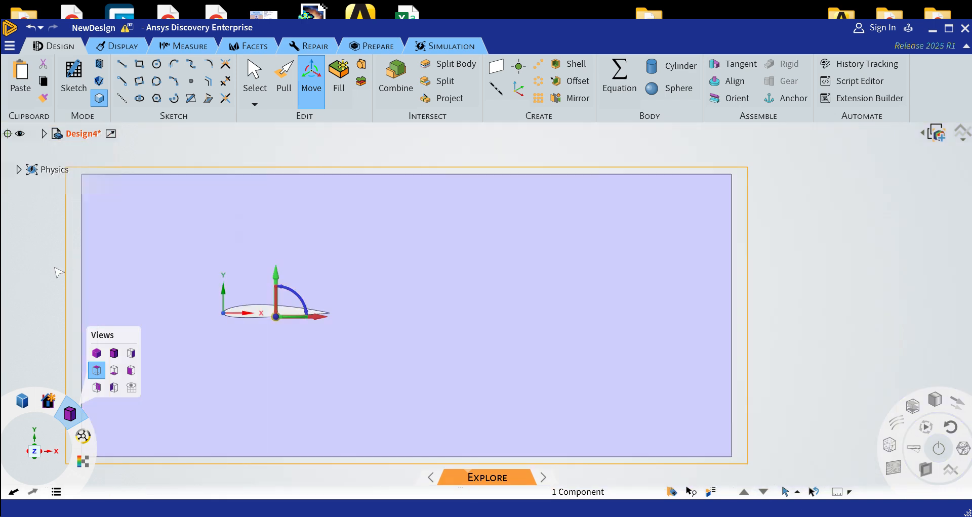
click(446, 46)
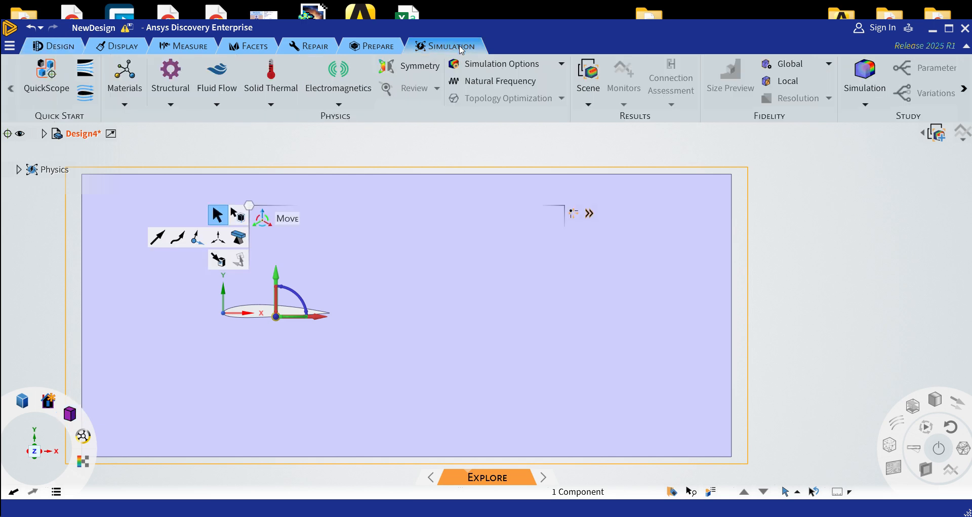
mouse_move(23, 243)
middle_down()
mouse_move(105, 254)
mouse_move(95, 267)
middle_up()
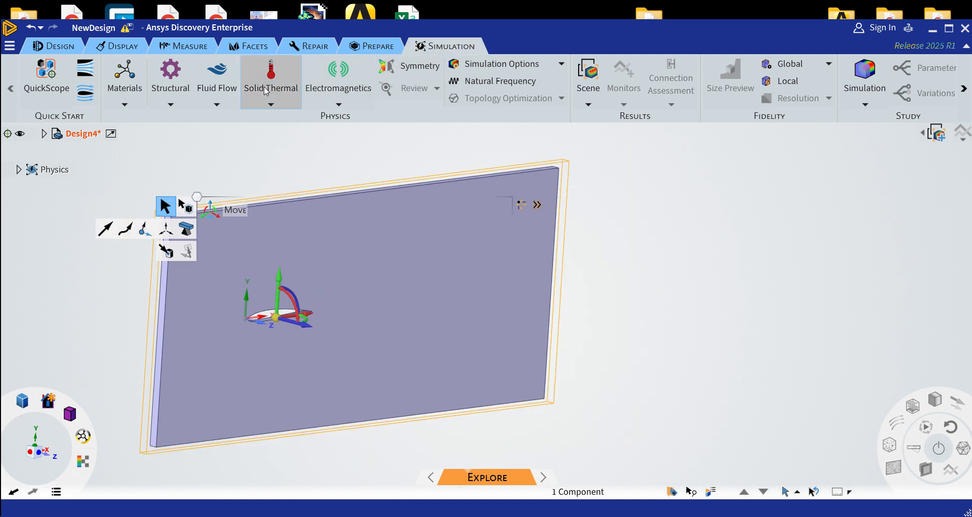
click(220, 71)
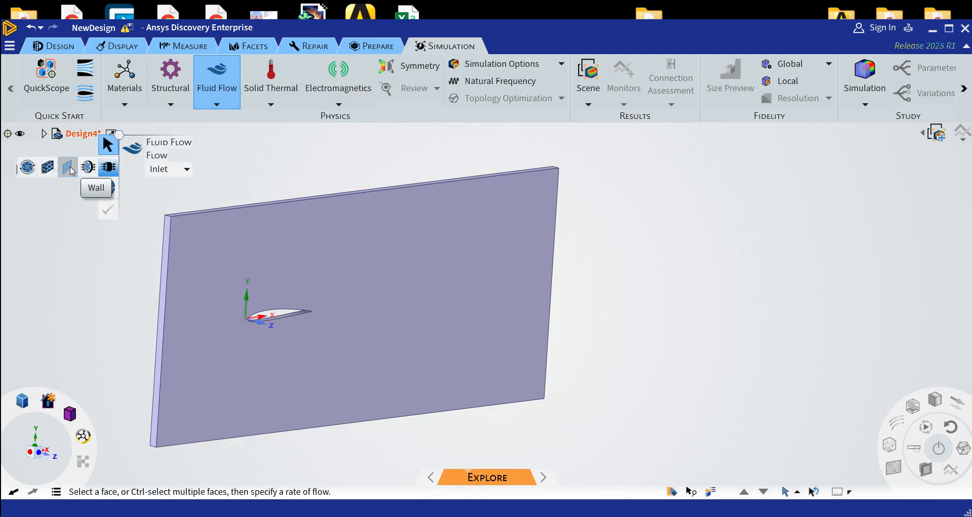
click(108, 169)
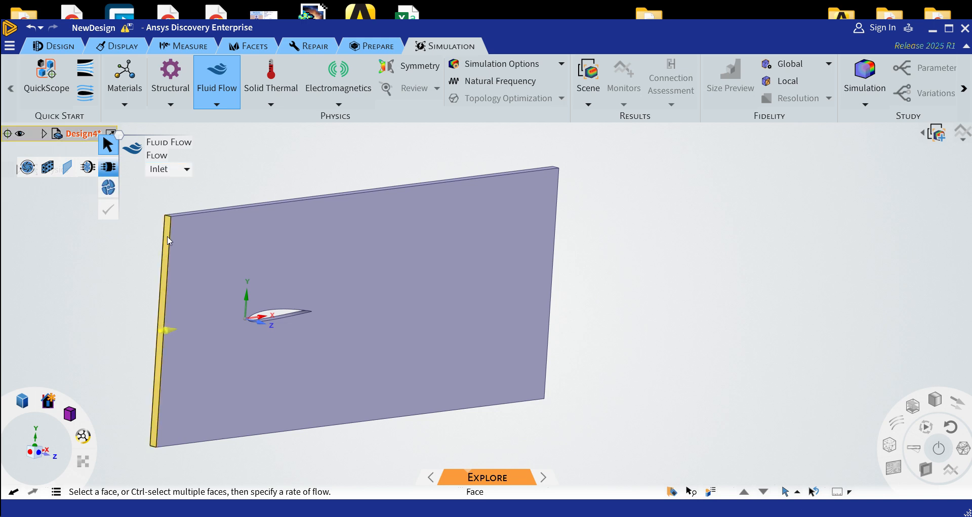
click(170, 241)
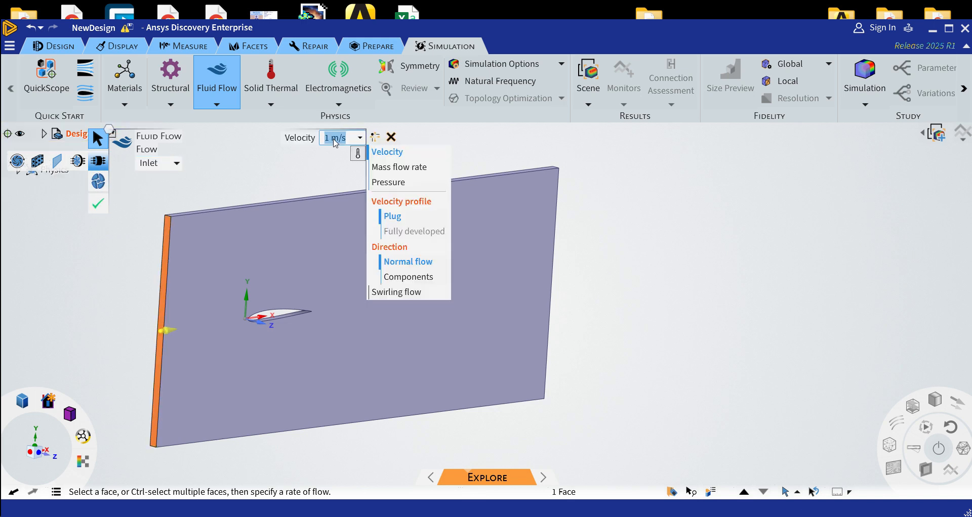
text(40)
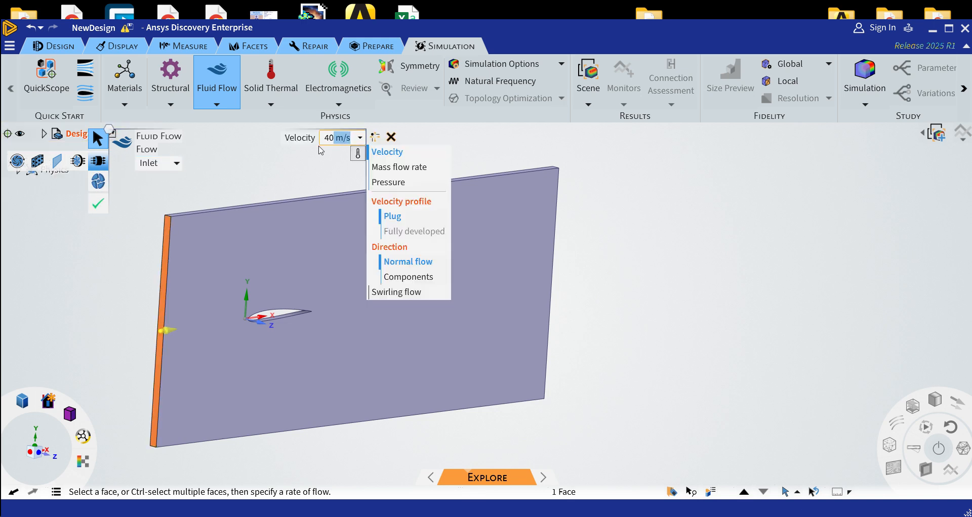
click(98, 205)
Define a fluid flow outlet with 0 Pa pressure on the narrow domain face downstream of the airfoil
middle_drag(617, 217, 523, 260)
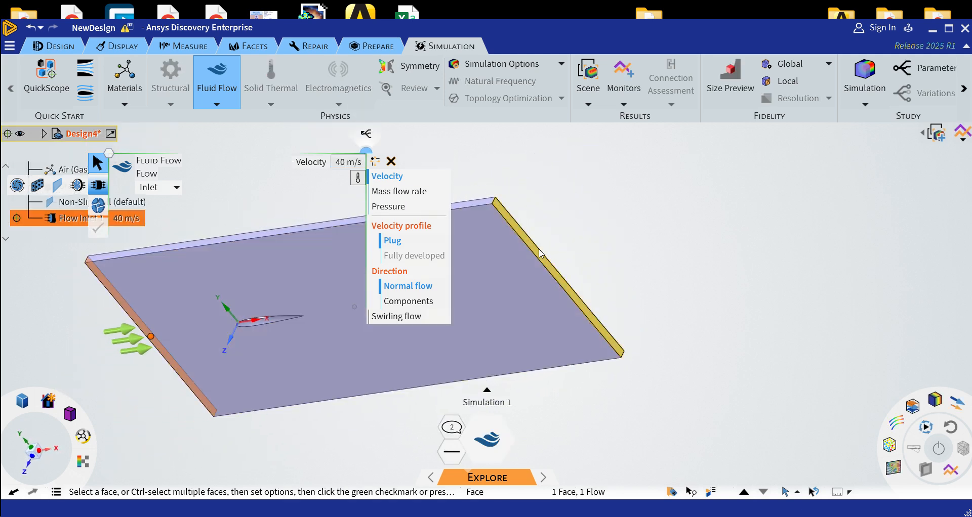
click(540, 253)
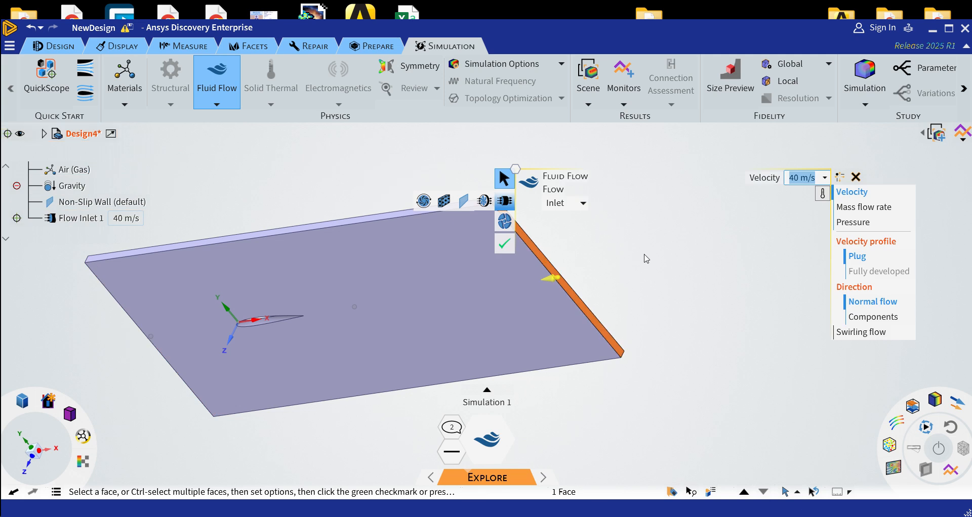
key(Escape)
click(221, 93)
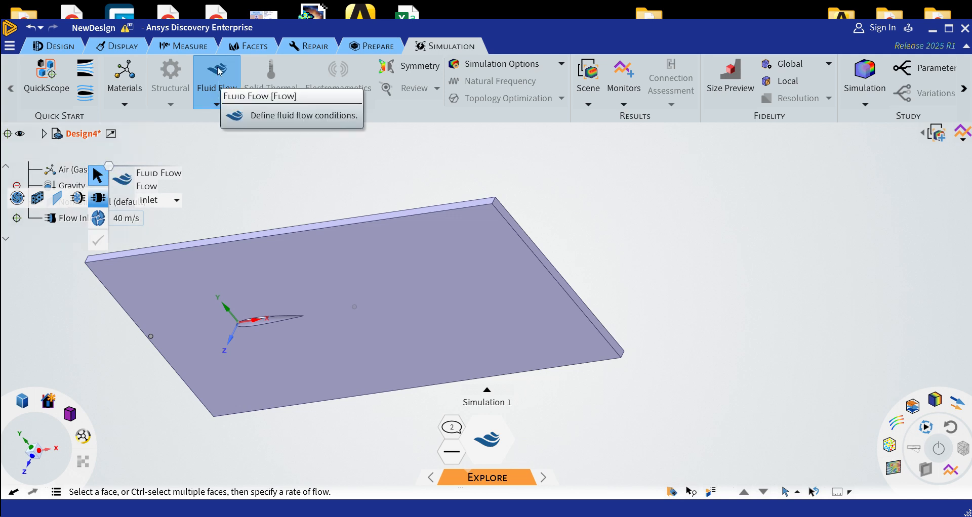
click(172, 200)
click(152, 235)
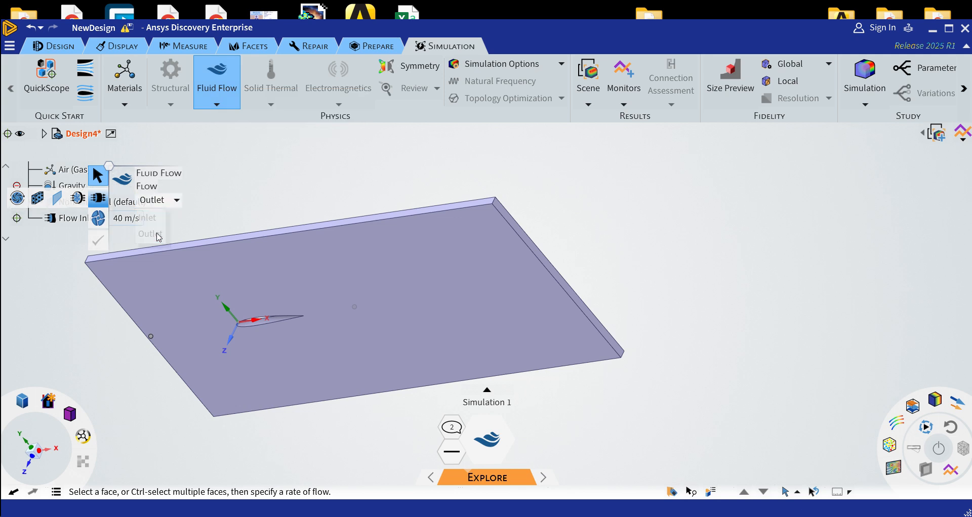
click(549, 268)
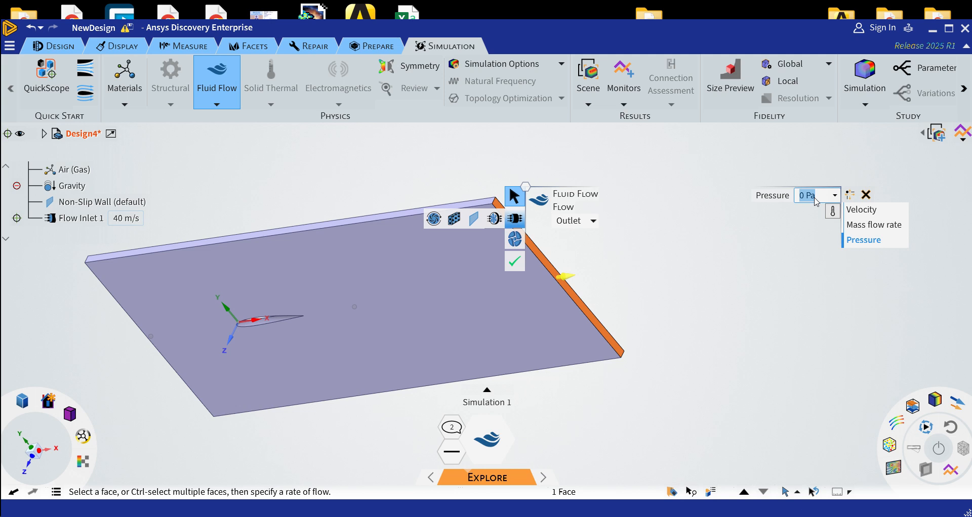
click(518, 265)
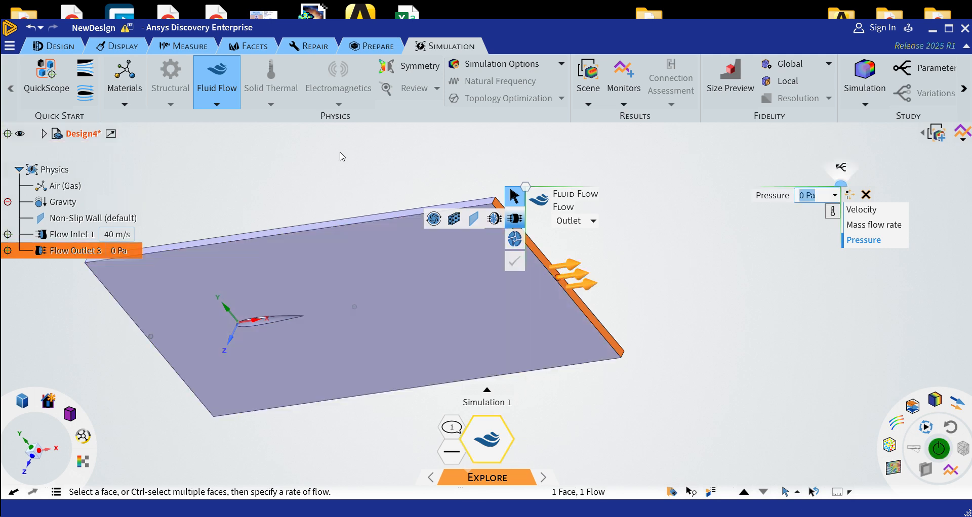
Assign a free slip wall condition to the long narrow face above the airfoil
click(473, 219)
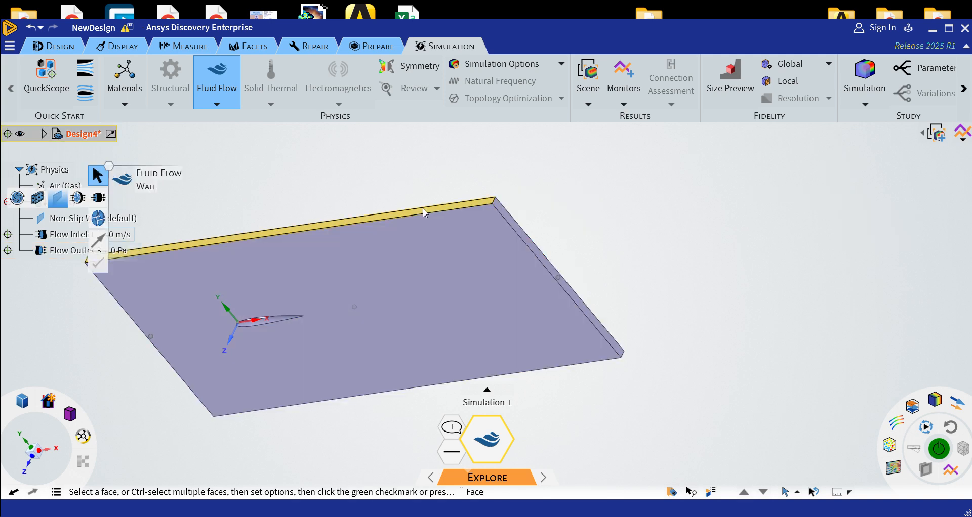
click(424, 213)
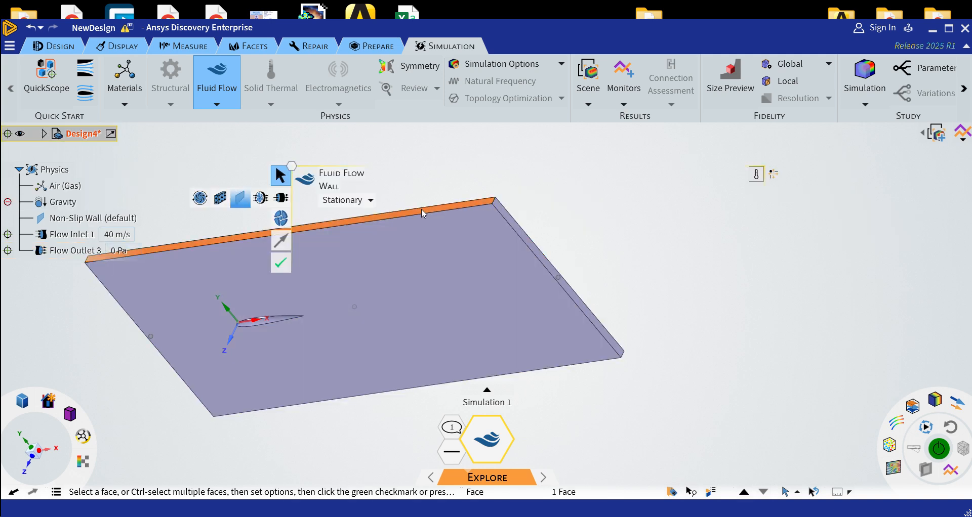
click(350, 201)
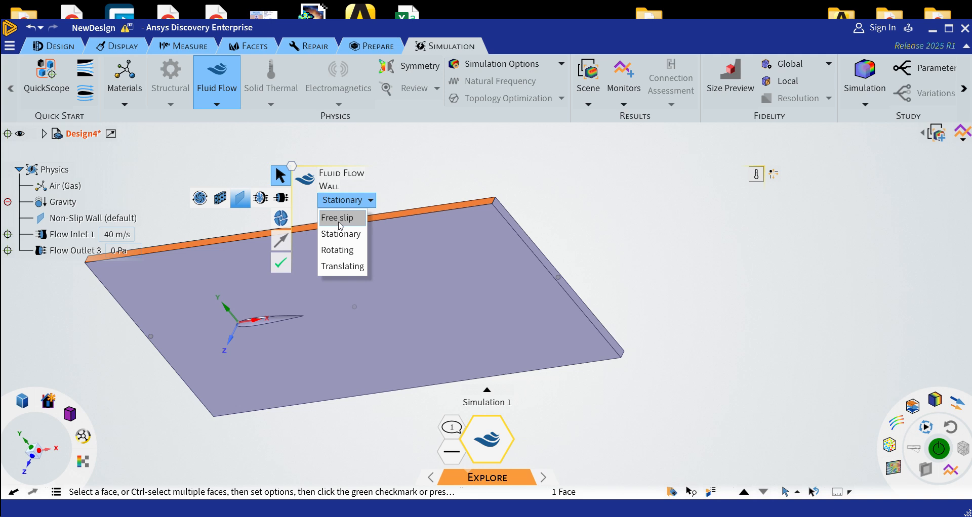
click(339, 223)
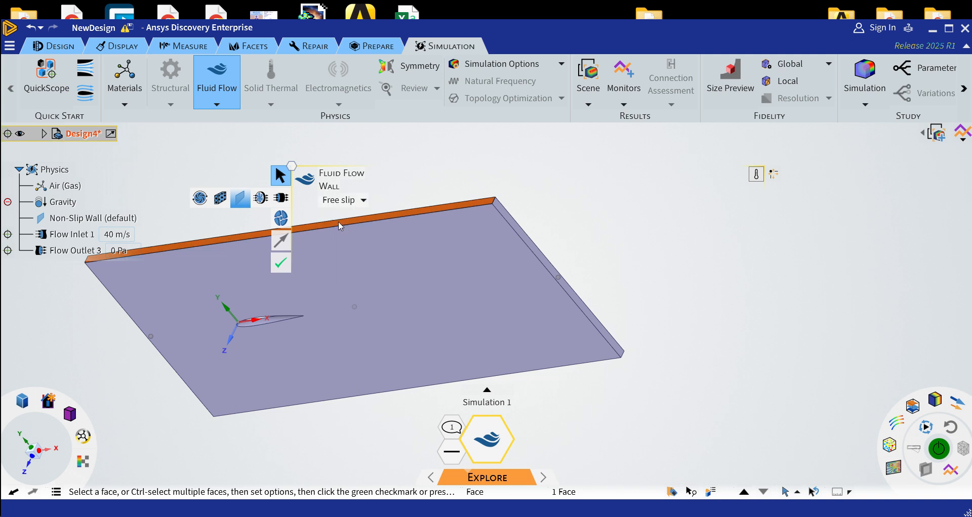
click(281, 262)
Assign a free slip wall condition to the long narrow face below the airfoil
middle_drag(370, 424, 317, 338)
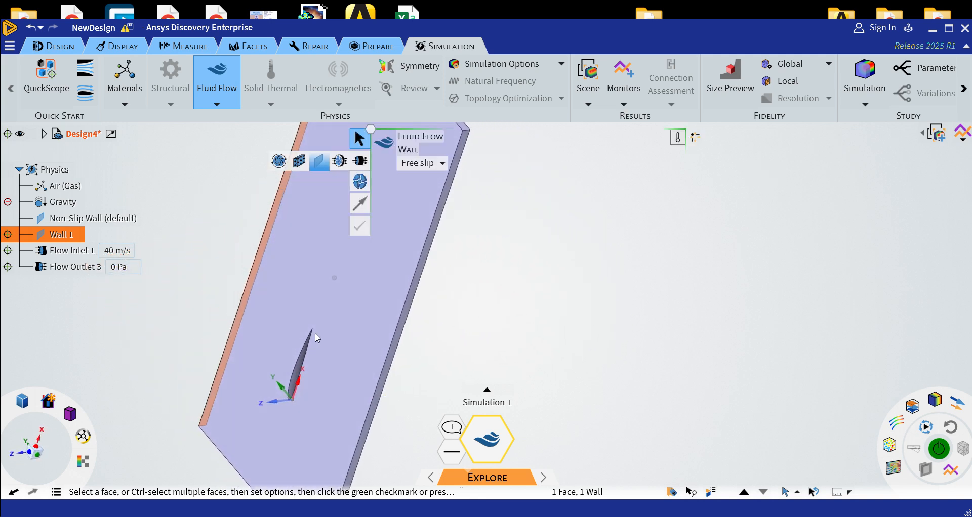
click(412, 308)
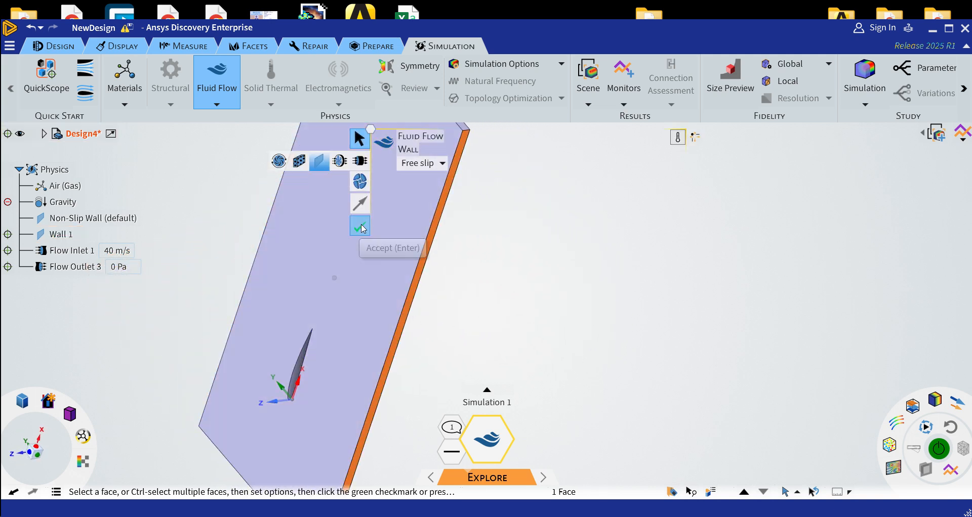
click(360, 225)
Apply separate symmetry conditions to the two large planar faces on either side of the thin domain
middle_drag(470, 262, 585, 321)
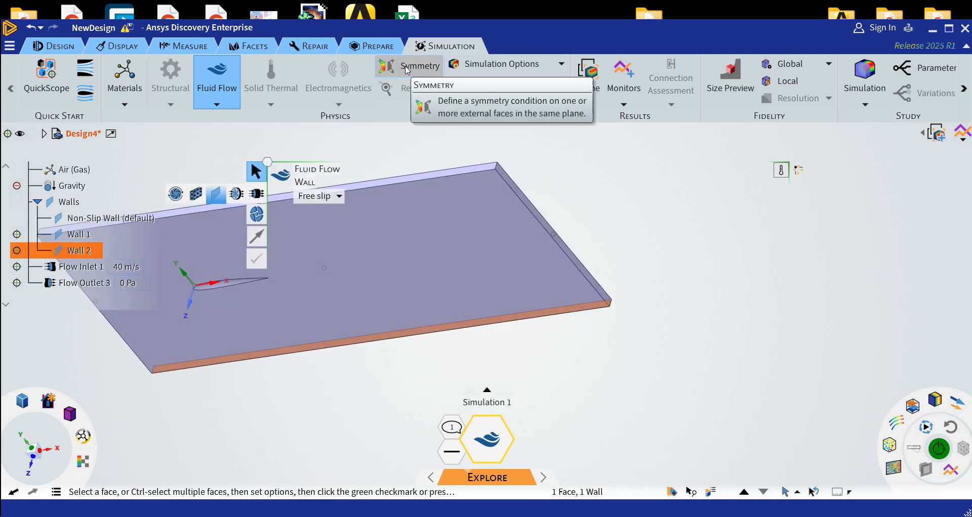
key(Escape)
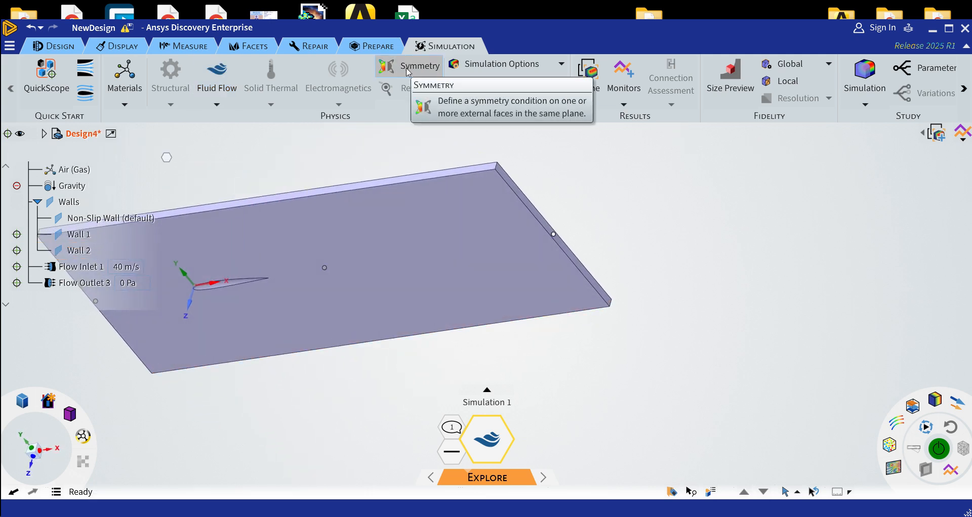
click(408, 71)
click(402, 263)
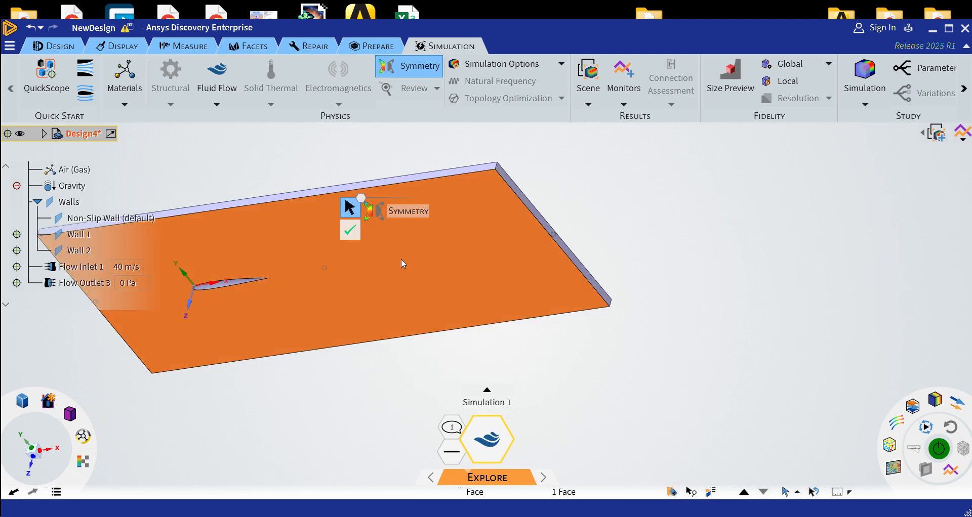
middle_drag(546, 222, 441, 311)
click(427, 317)
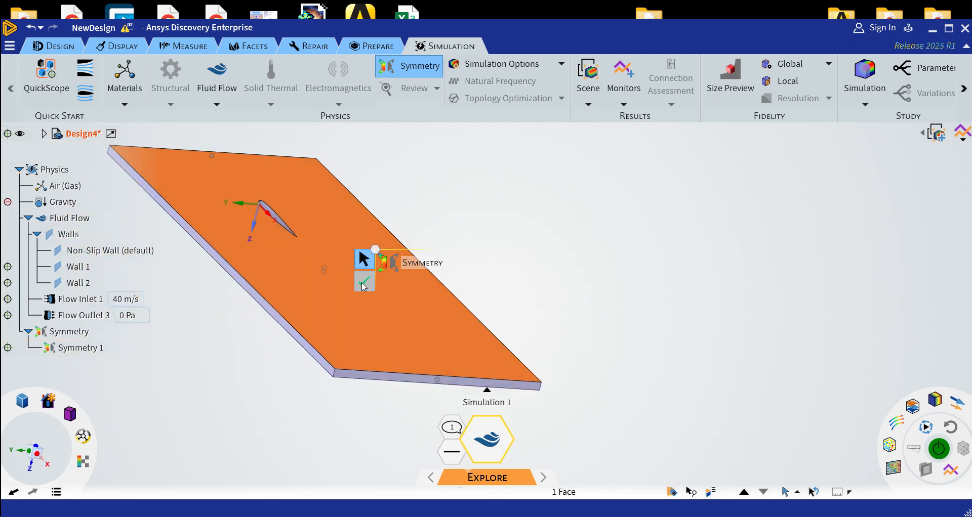
click(362, 287)
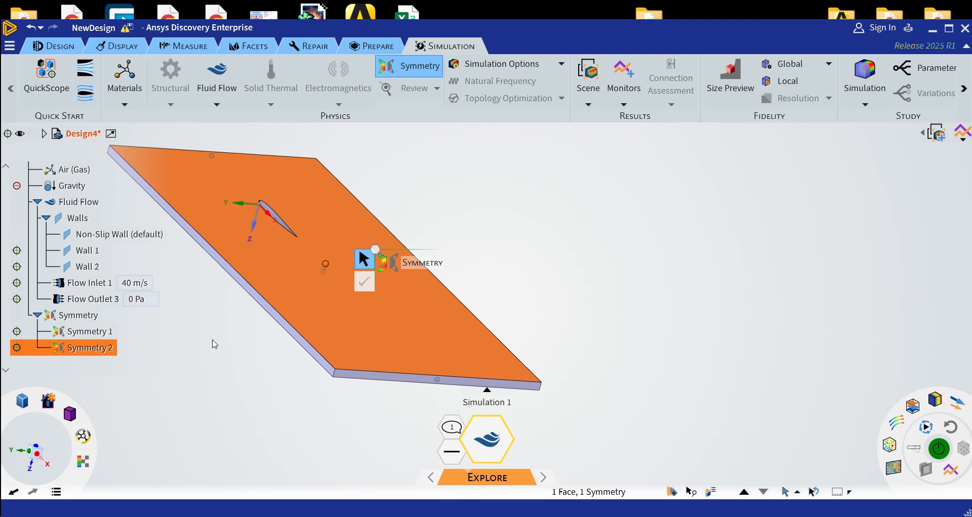
mouse_move(69, 418)
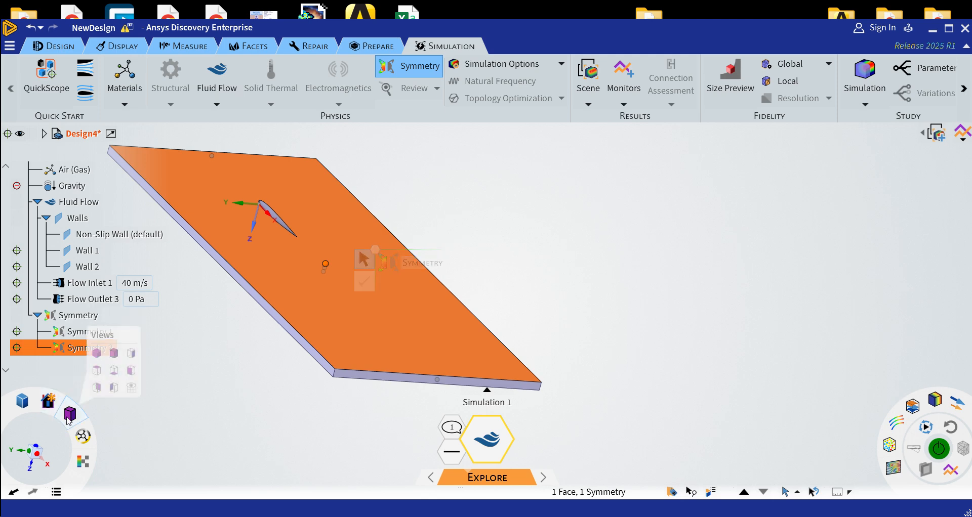
Orient the view square to the airfoil's XY profile, collapse the physics tree, and exit the Symmetry tool
click(96, 371)
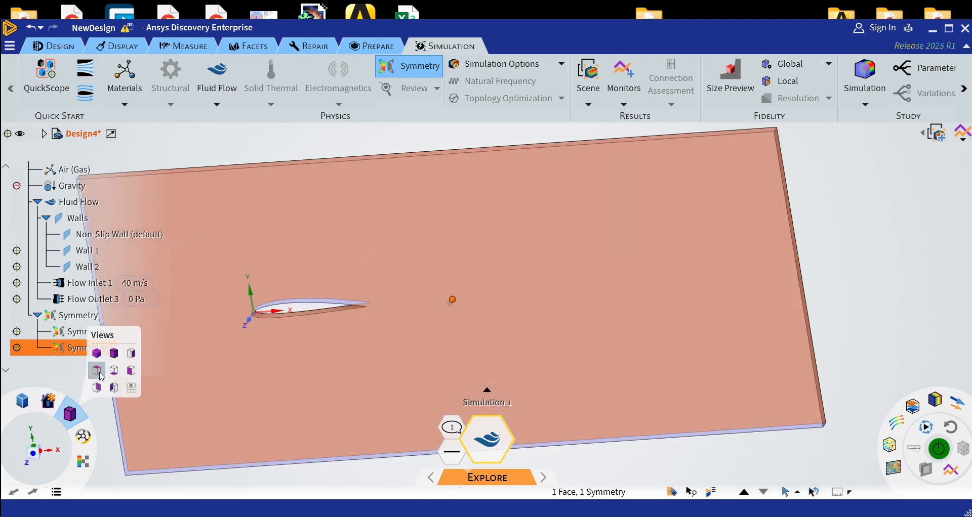
scroll(81, 362, up, 1)
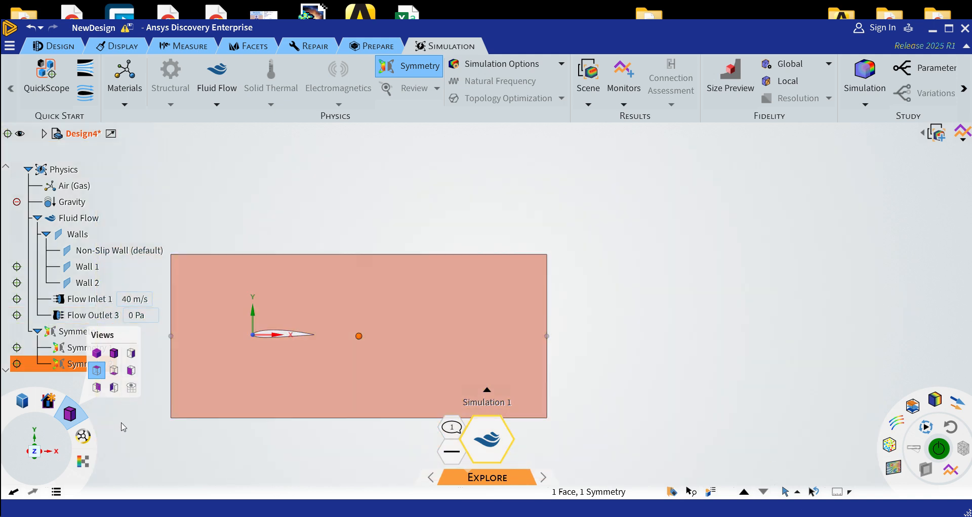
click(83, 436)
click(70, 188)
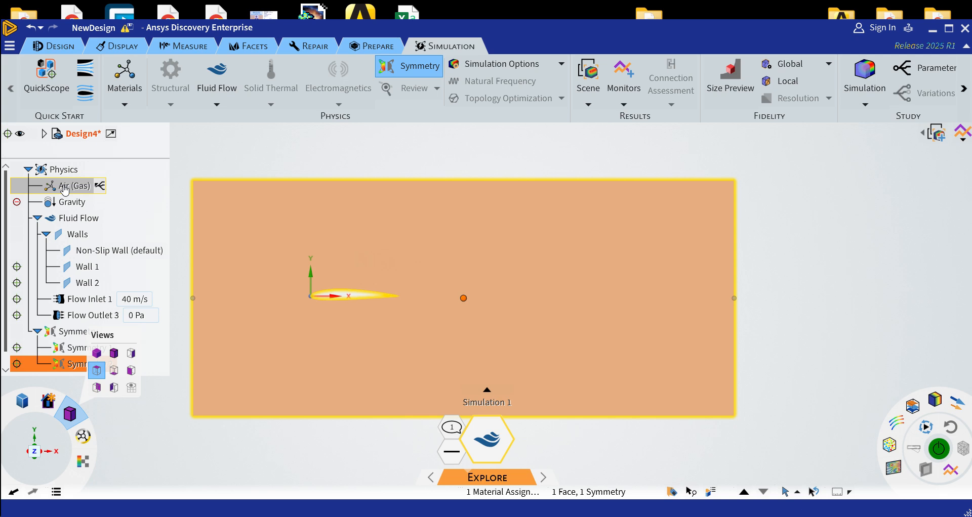
click(29, 170)
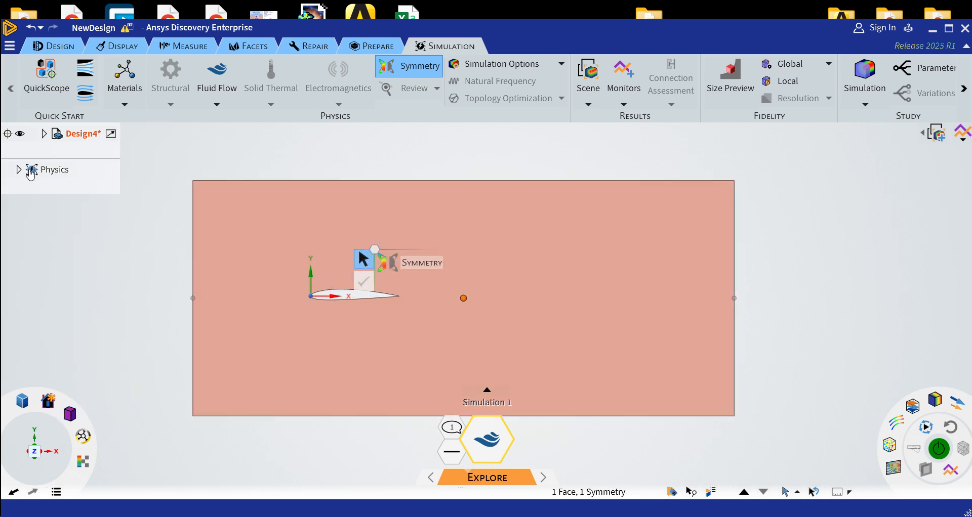
click(125, 320)
key(Escape)
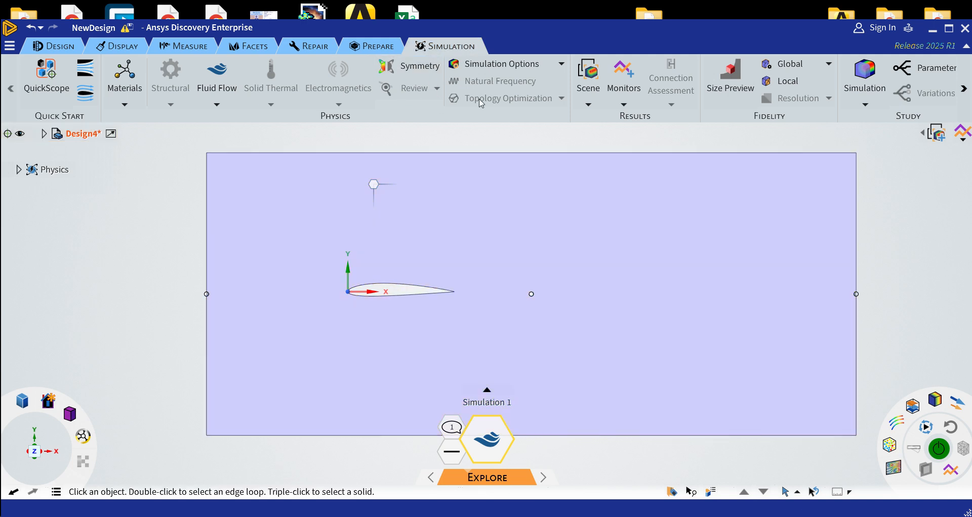
click(577, 270)
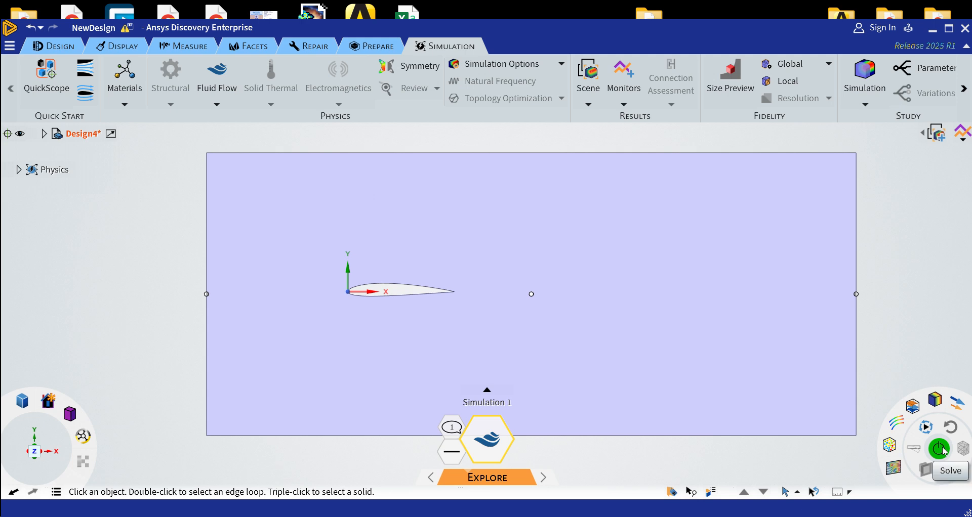
Examine the simulation's notification message and its steady-state setting
click(455, 433)
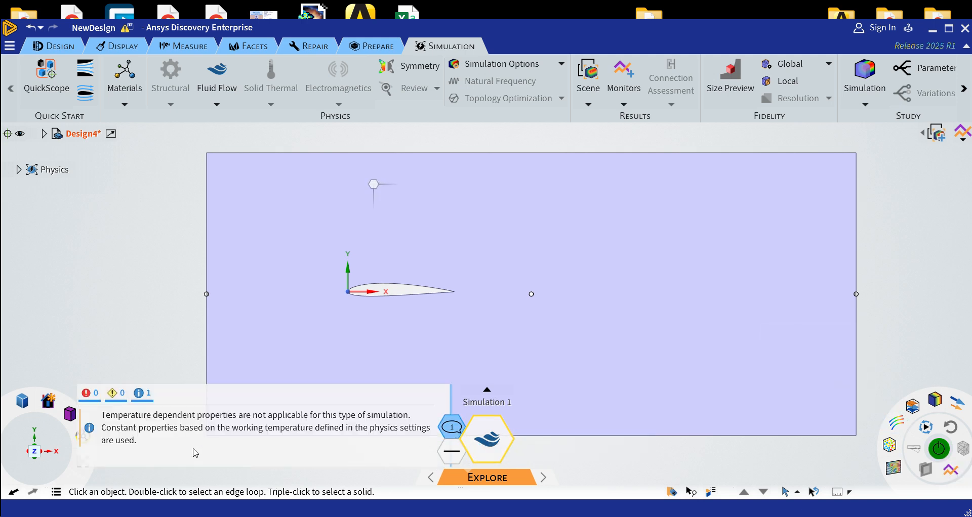
click(162, 341)
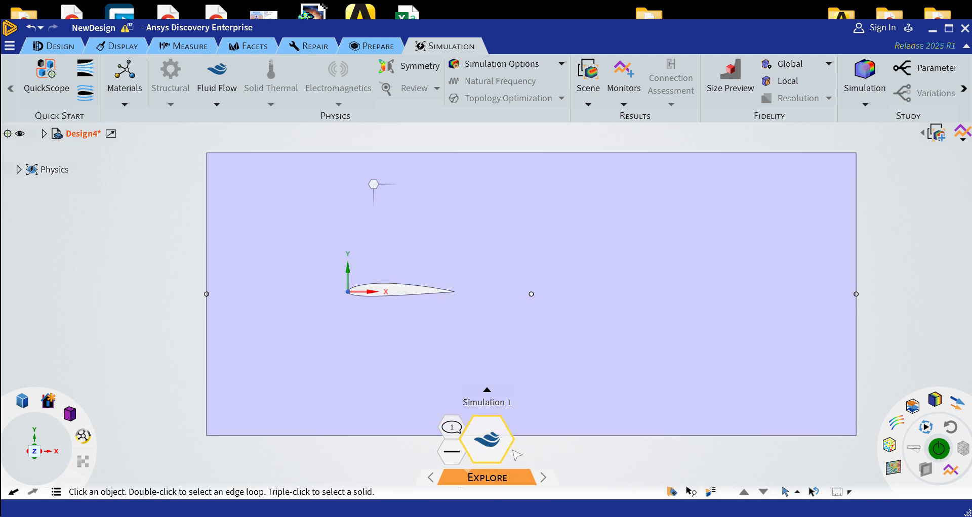
click(453, 457)
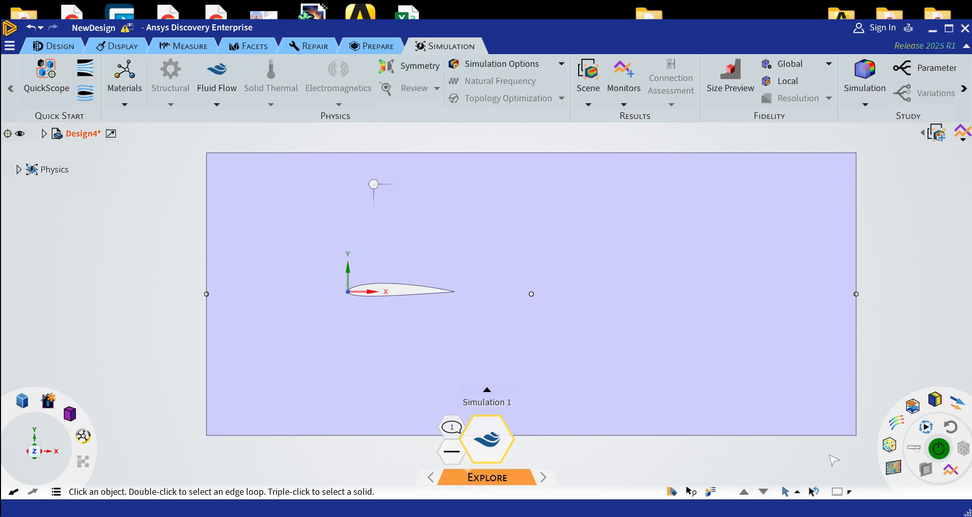
Solve the airfoil flow simulation and show the velocity magnitude as contours with the vectors hidden
click(938, 449)
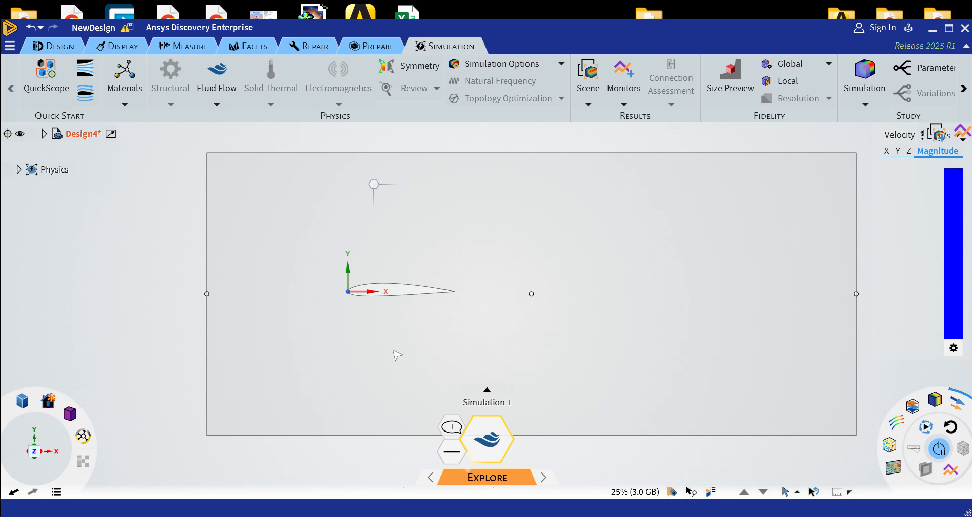
scroll(397, 354, down, 2)
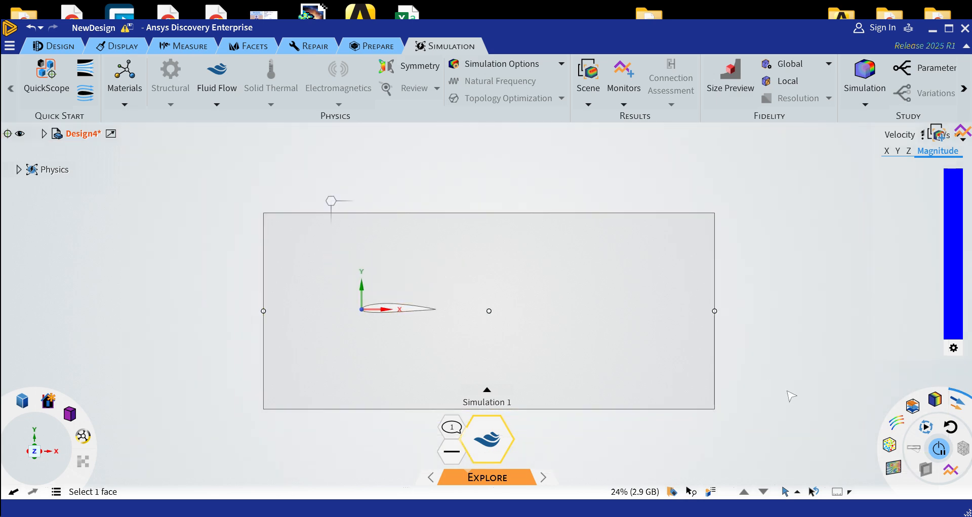
scroll(790, 395, up, 1)
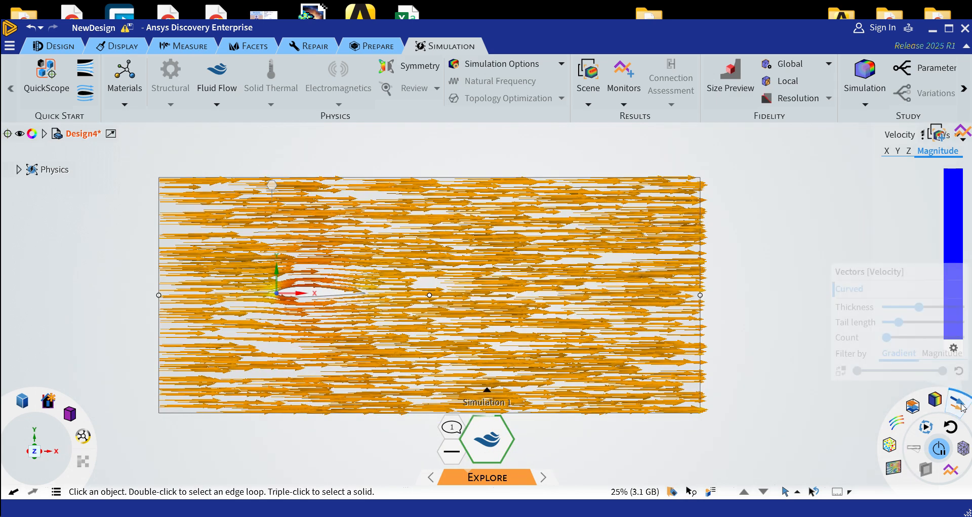
click(934, 402)
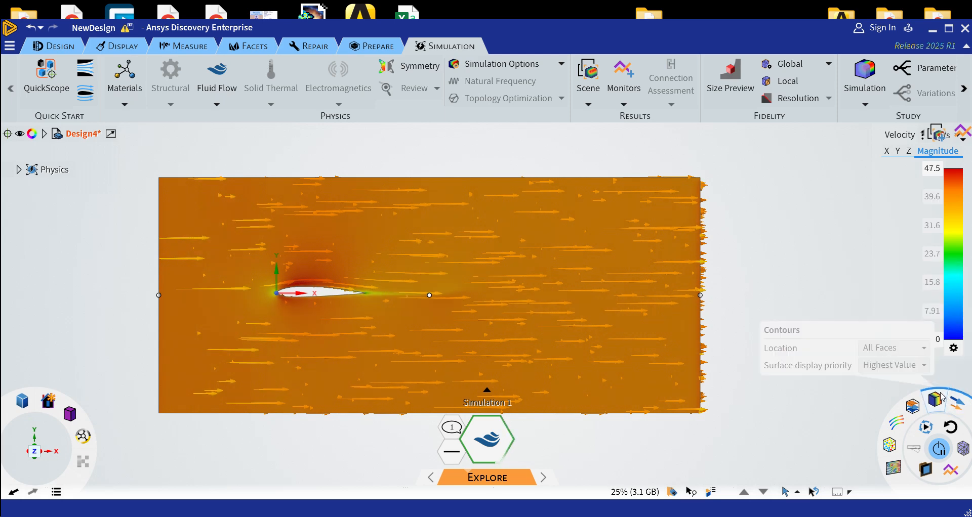
click(957, 408)
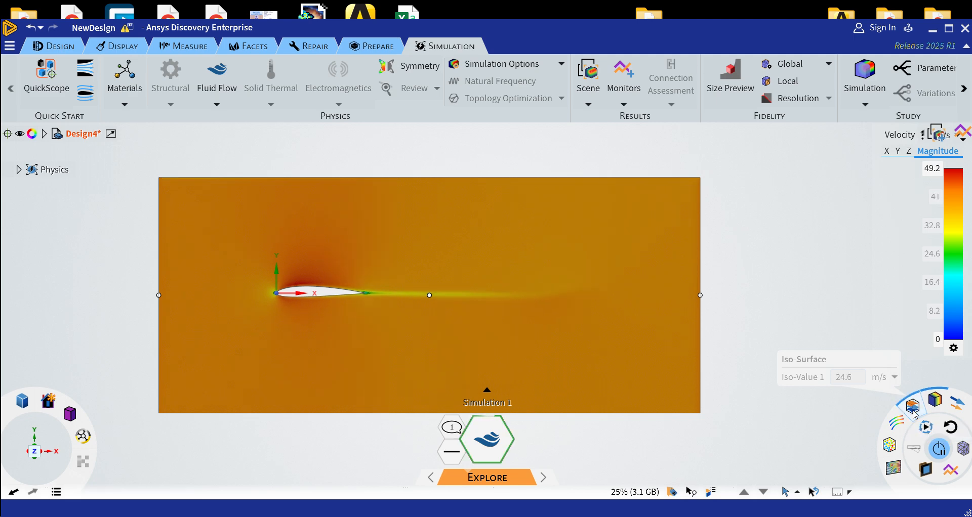
Try the streamline and particle displays, and settle on a direction field over the velocity contours
click(896, 423)
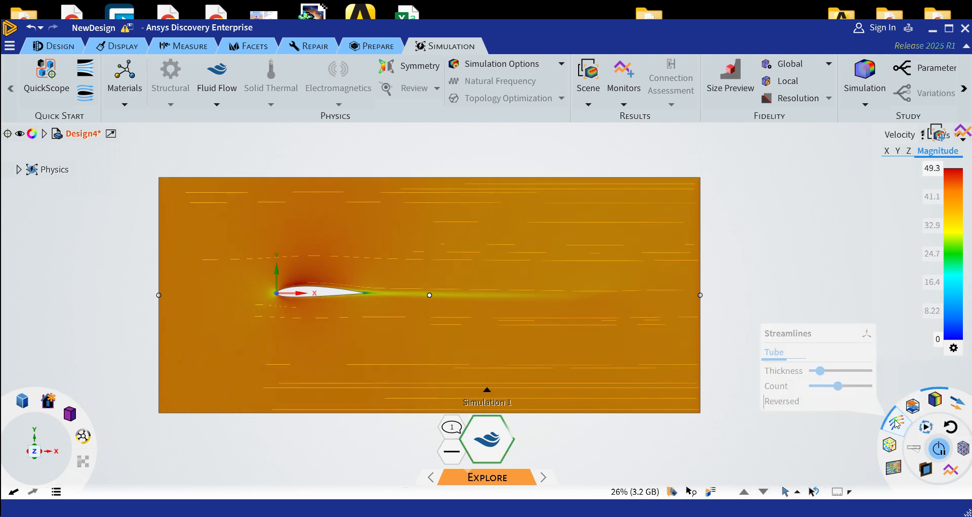
click(890, 447)
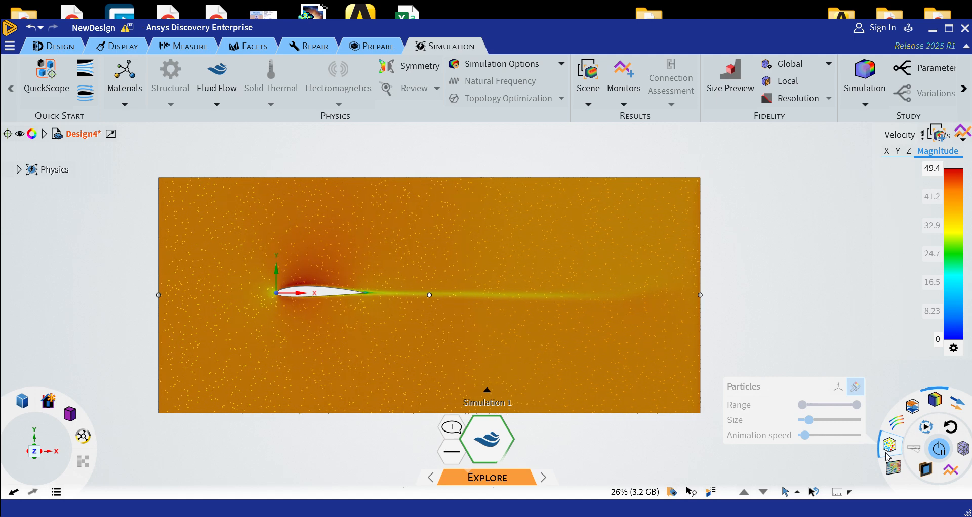
click(893, 470)
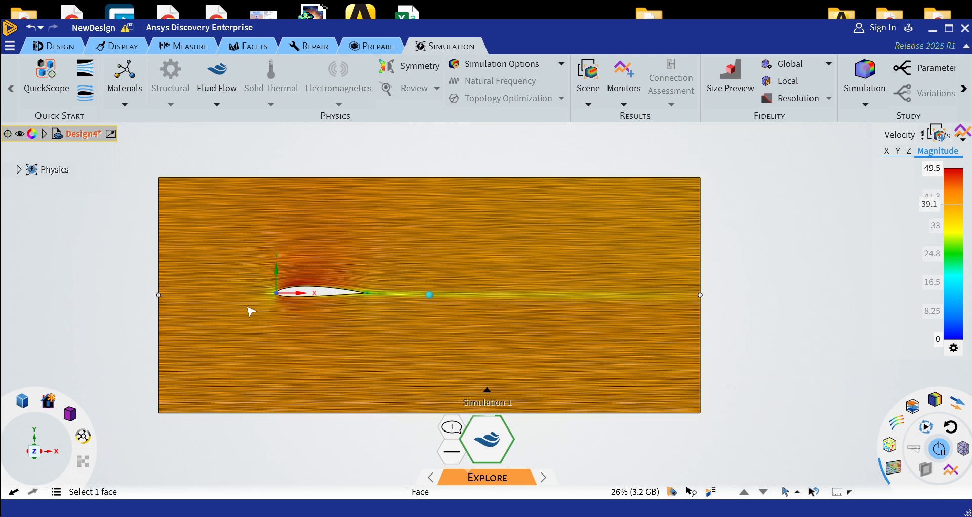
scroll(252, 310, up, 2)
scroll(322, 326, down, 1)
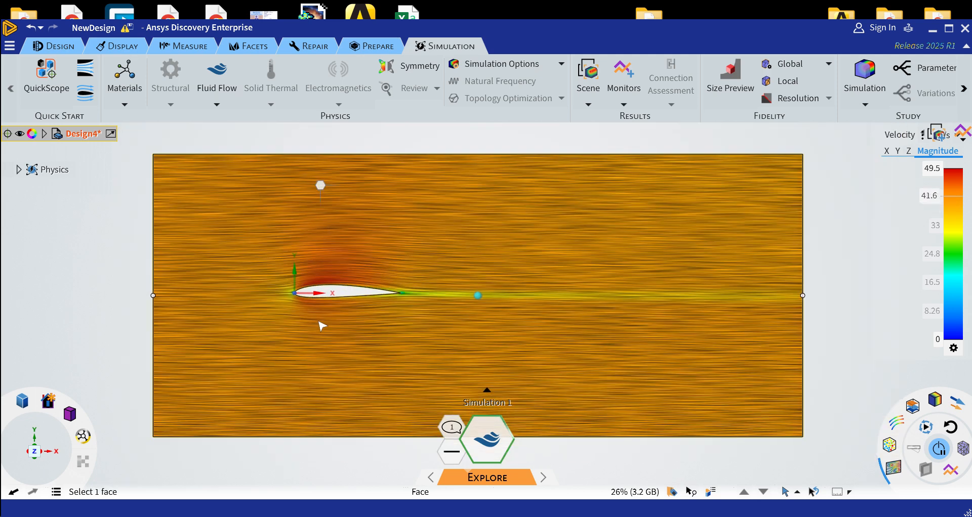
click(592, 81)
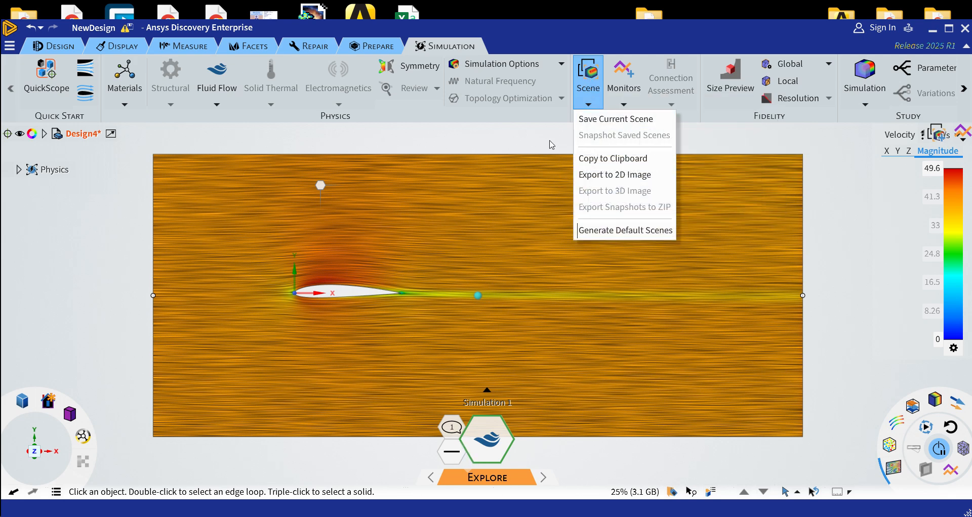
click(551, 143)
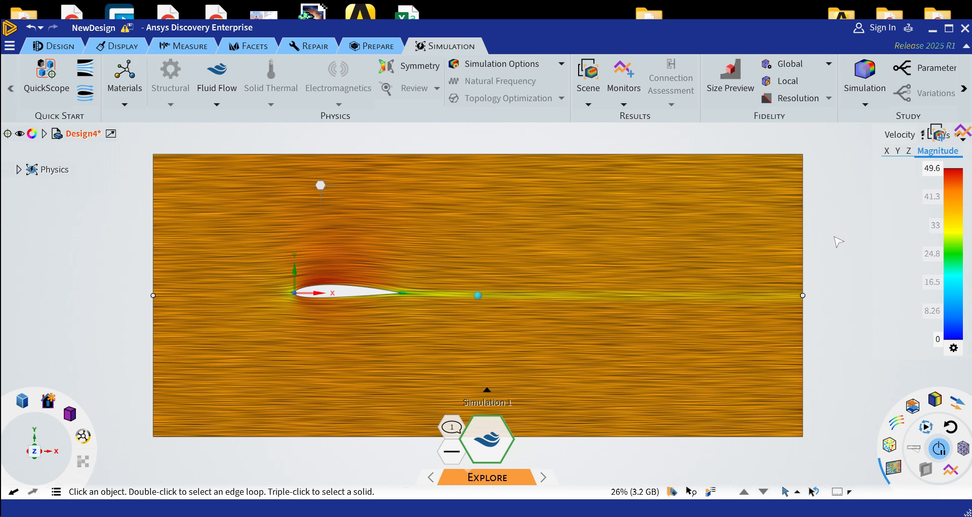
Create a force monitor in the X direction on the airfoil's surfaces and move its chart clear of the airfoil wake
click(627, 81)
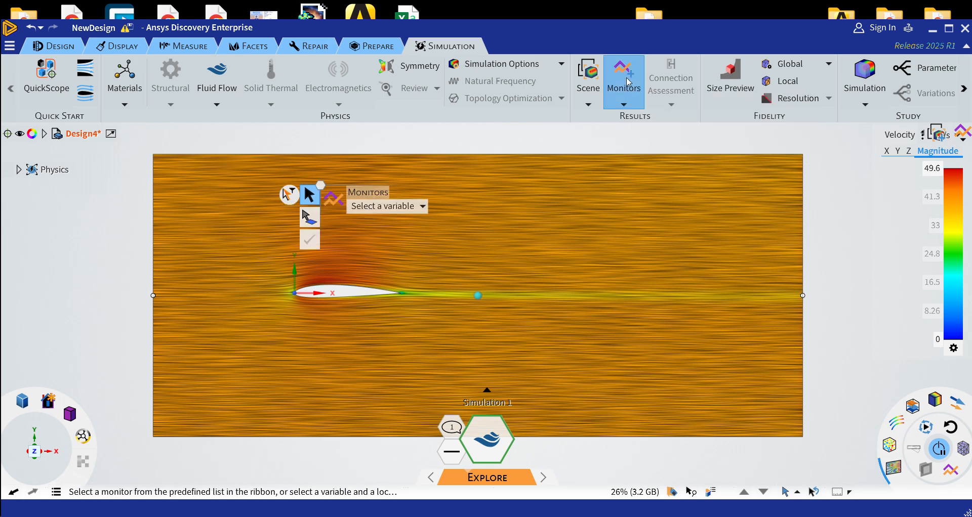
click(421, 207)
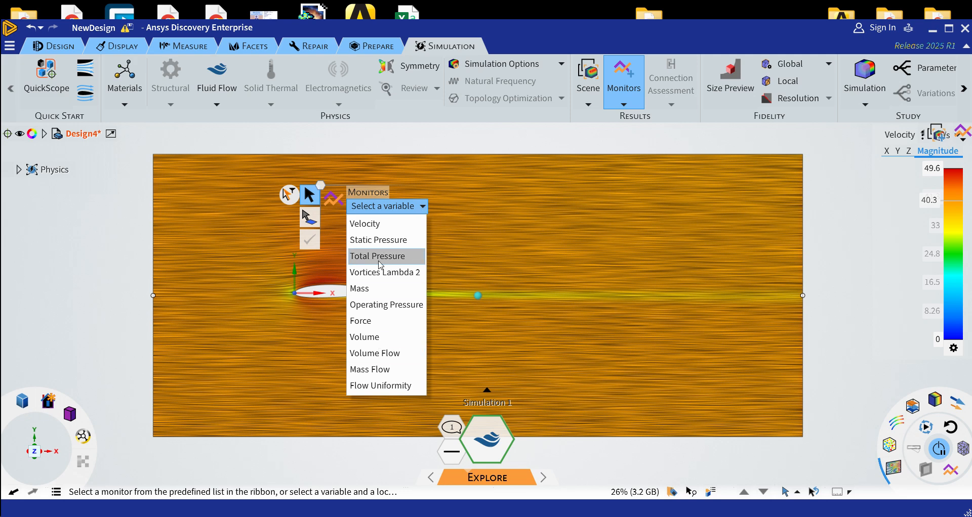
click(368, 322)
drag(264, 260, 420, 319)
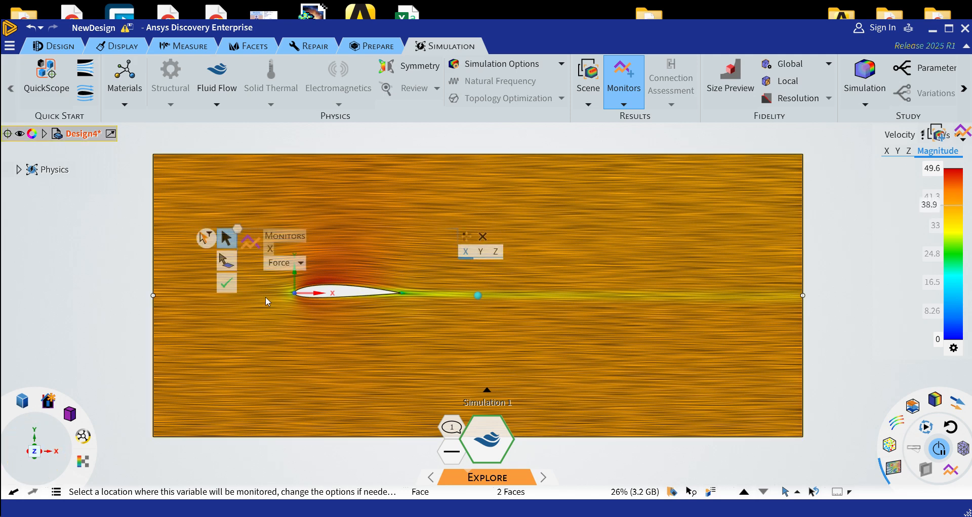
click(230, 285)
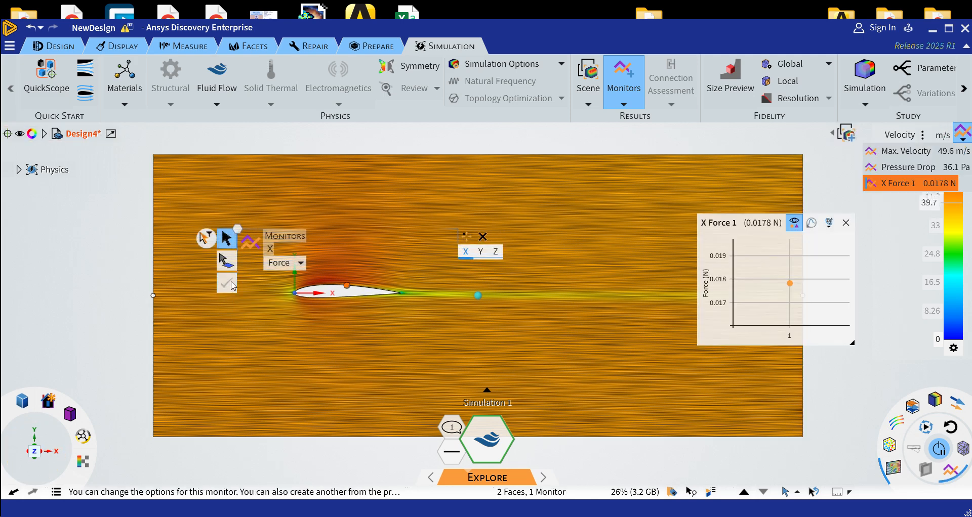
drag(723, 225, 710, 150)
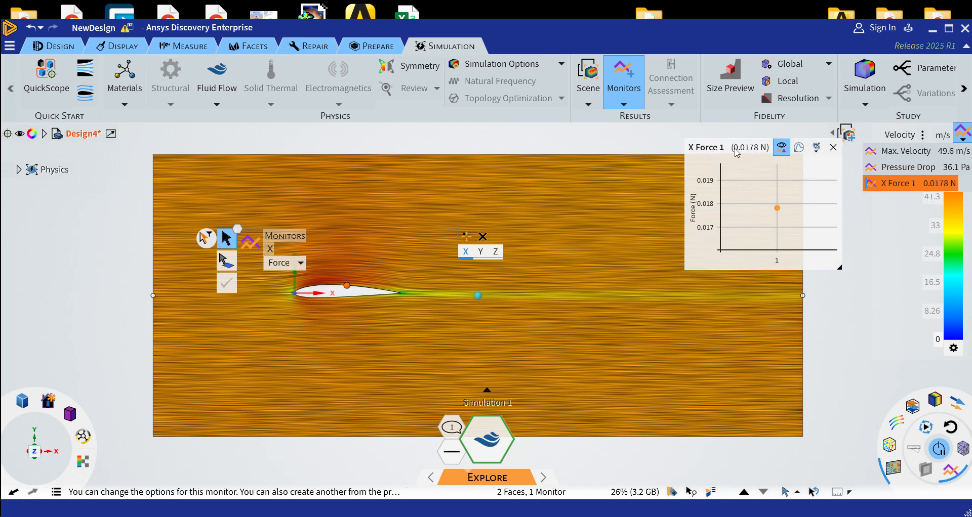
Add a Y-direction force monitor on the same airfoil surfaces and stack its chart beneath the X force chart
drag(266, 277, 423, 315)
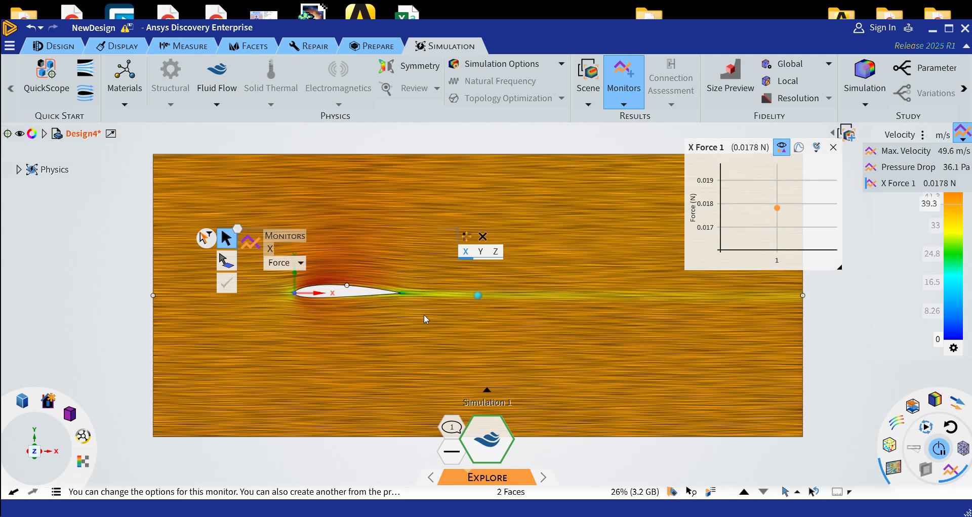
click(480, 253)
click(228, 285)
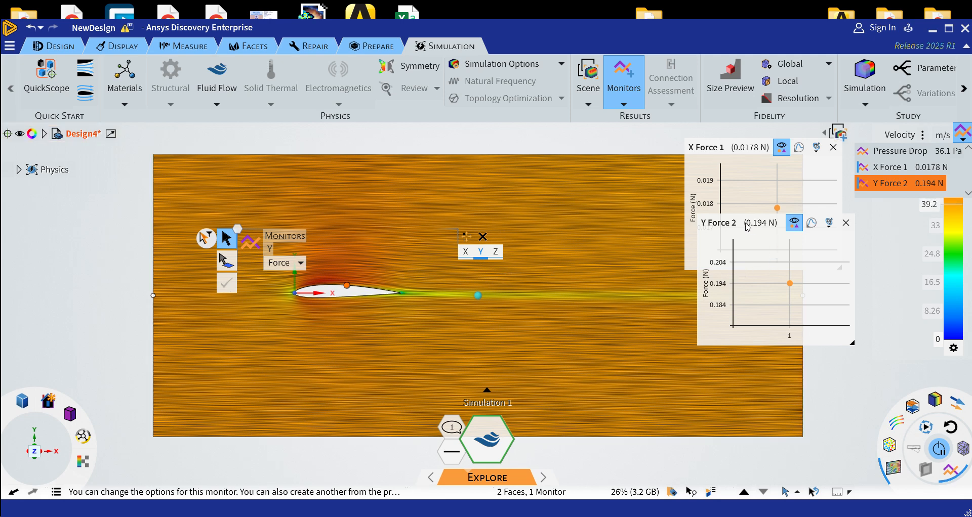
drag(721, 227, 764, 296)
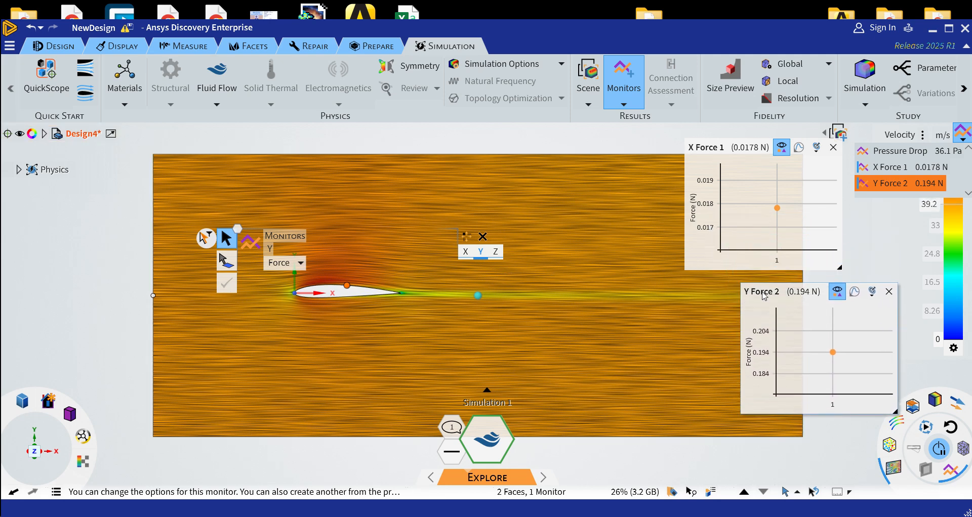
key(Escape)
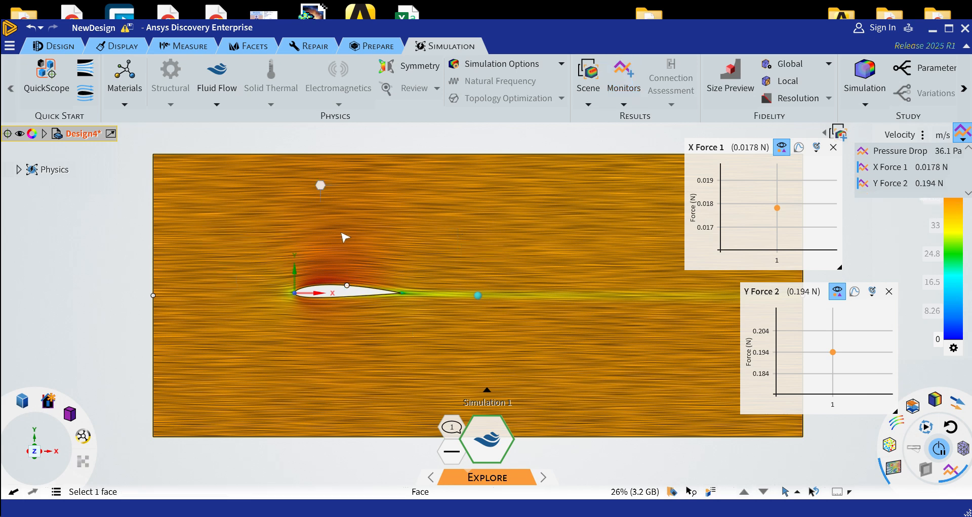
drag(787, 295, 771, 321)
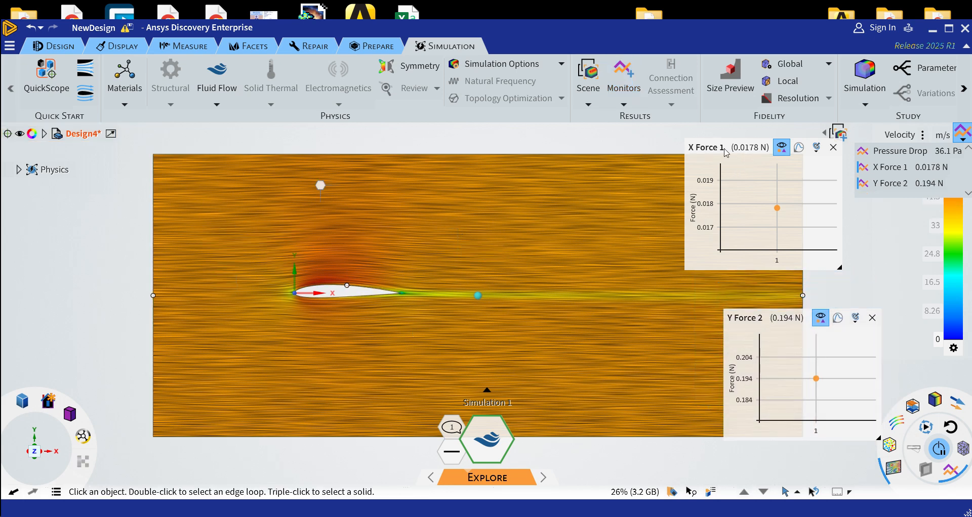
drag(715, 143, 758, 193)
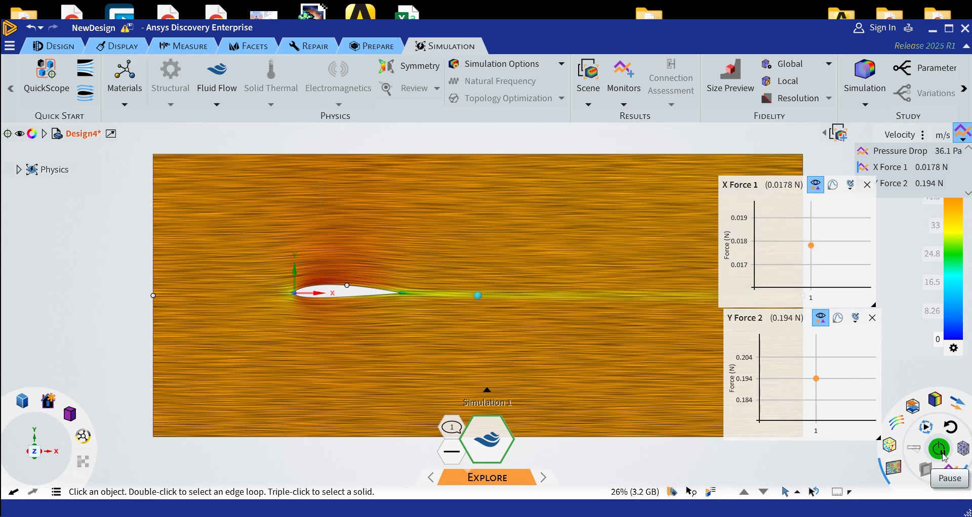
Display the mesh on a cut plane through the airfoil domain and hide the direction field
mouse_move(816, 381)
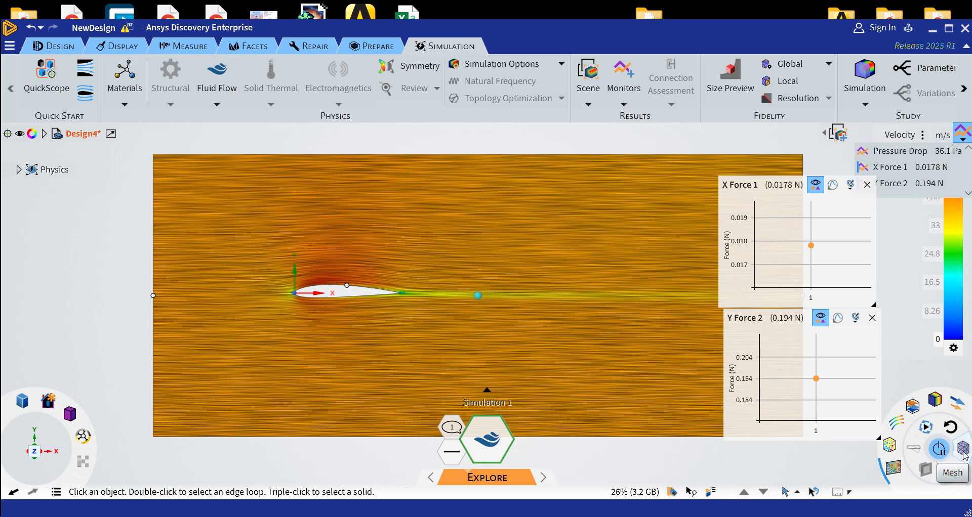
click(964, 456)
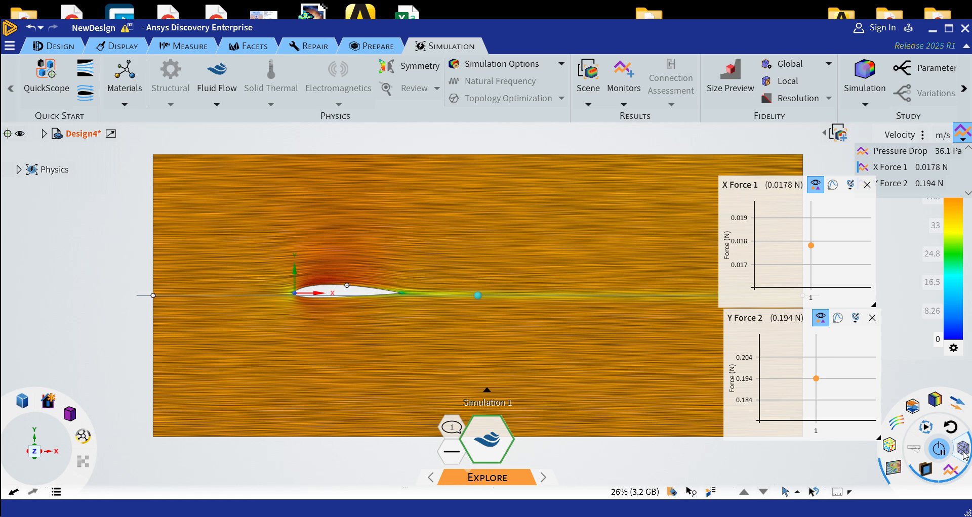
click(892, 470)
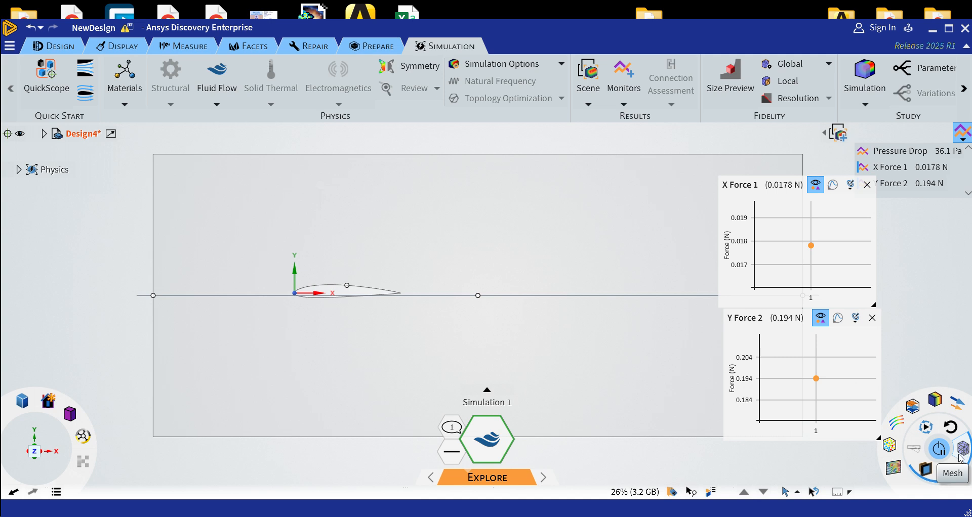
click(925, 470)
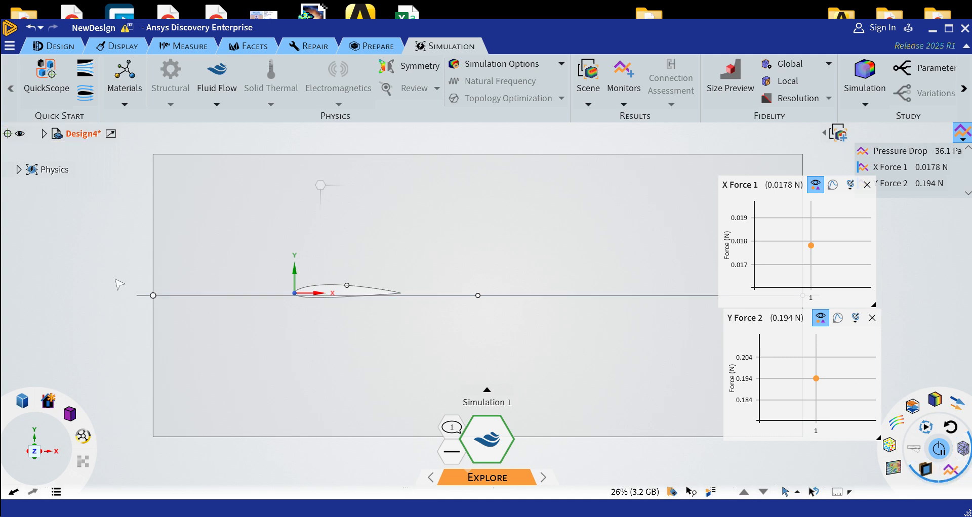
Rotate the mesh cut plane by 90° with Move so it lies parallel to the large side faces of the flow domain
mouse_move(99, 261)
middle_down()
mouse_move(115, 270)
mouse_move(117, 295)
middle_up()
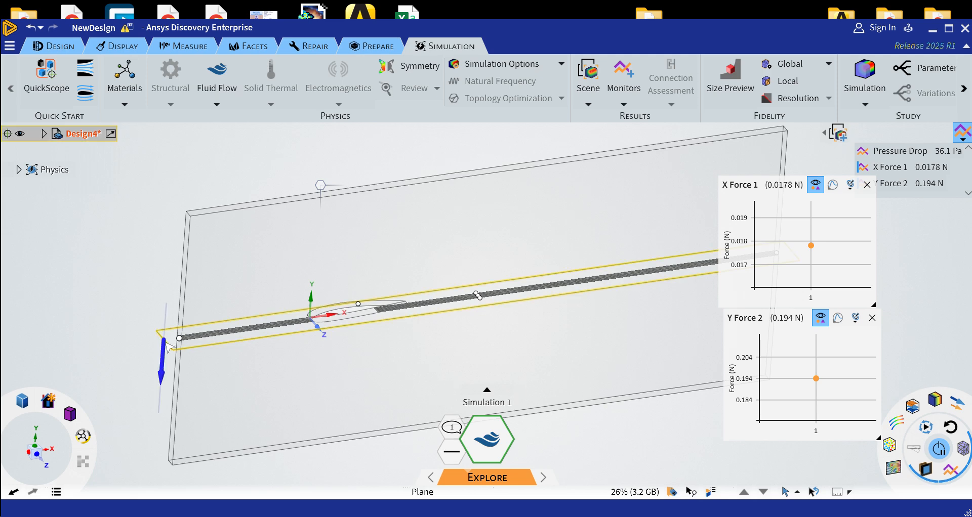
click(57, 47)
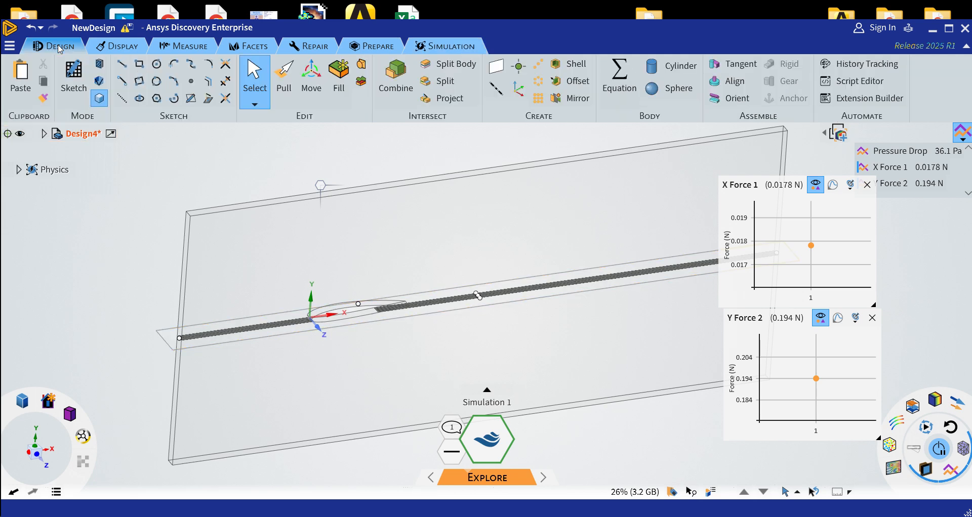
click(313, 74)
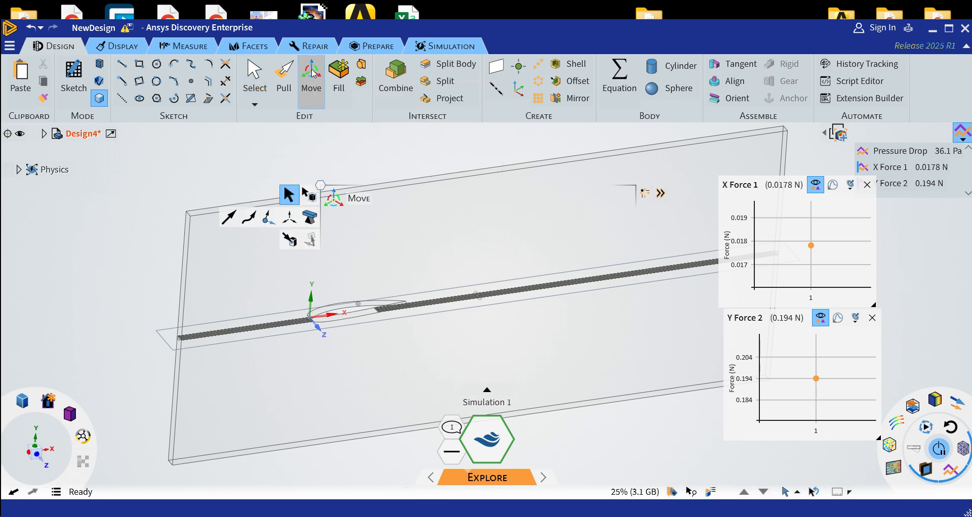
click(163, 343)
click(163, 343)
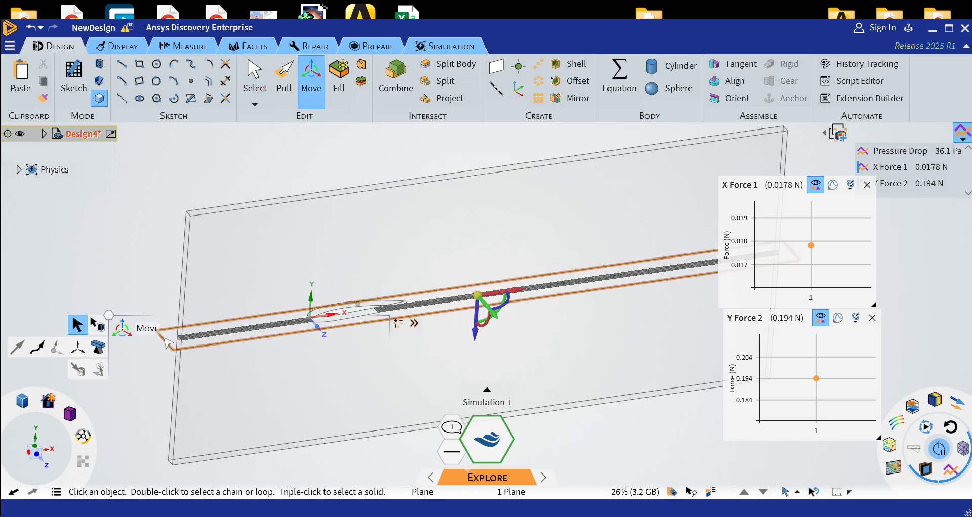
drag(487, 309, 484, 219)
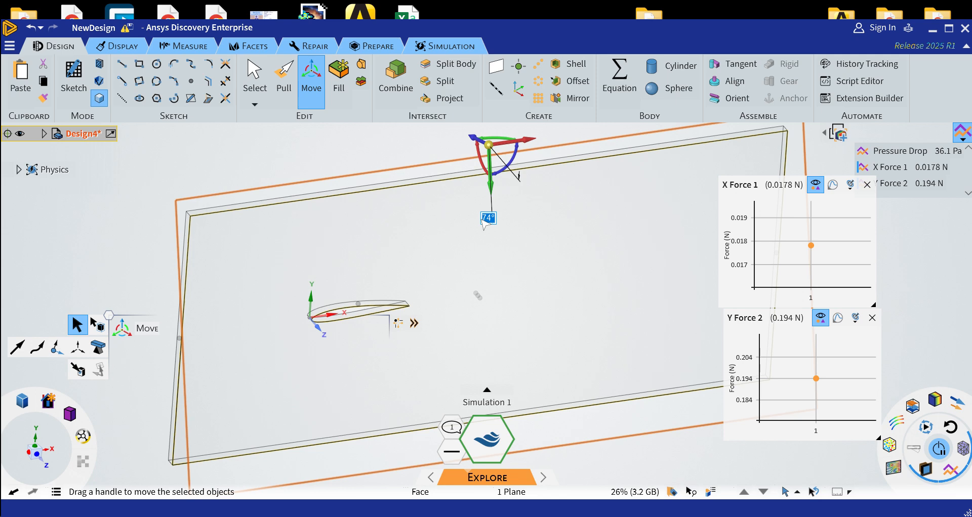
text(90)
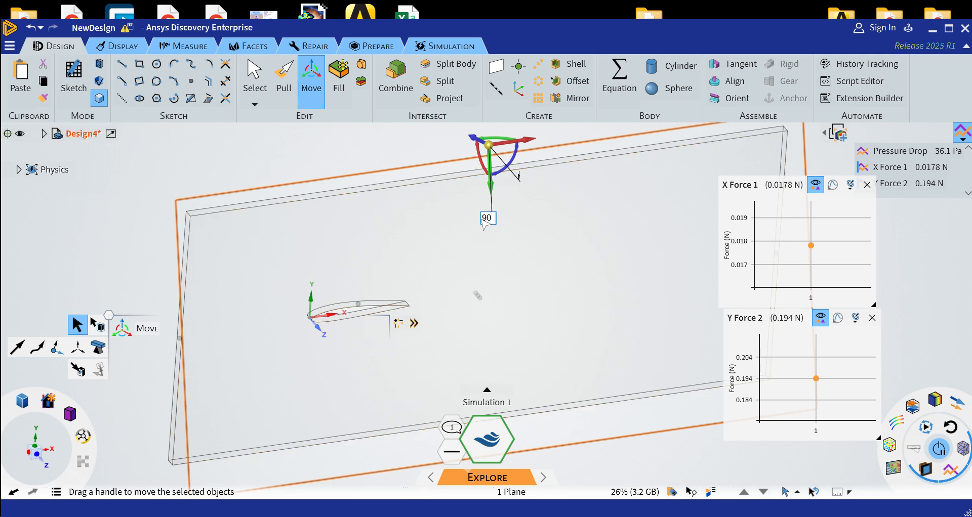
key(Return)
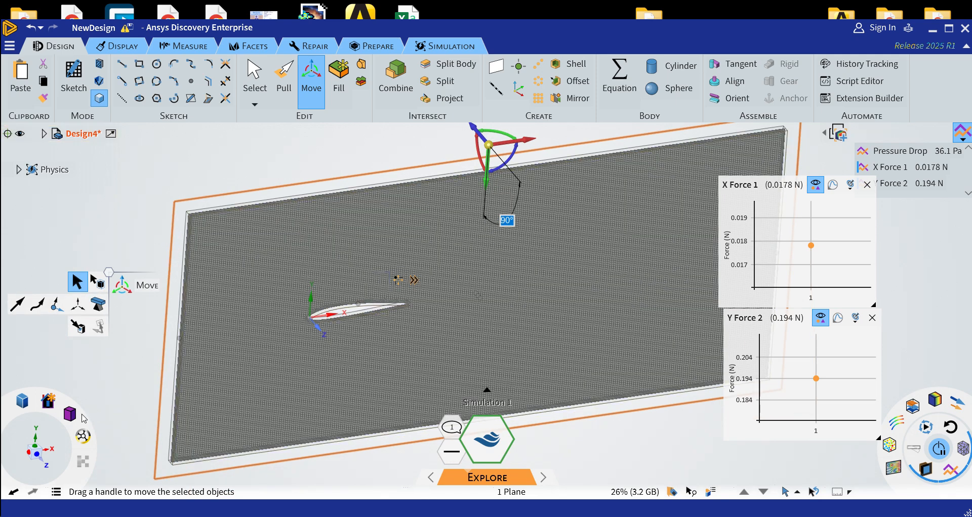
View the airfoil mesh face-on and close the X force and Y force charts
mouse_move(69, 414)
click(96, 370)
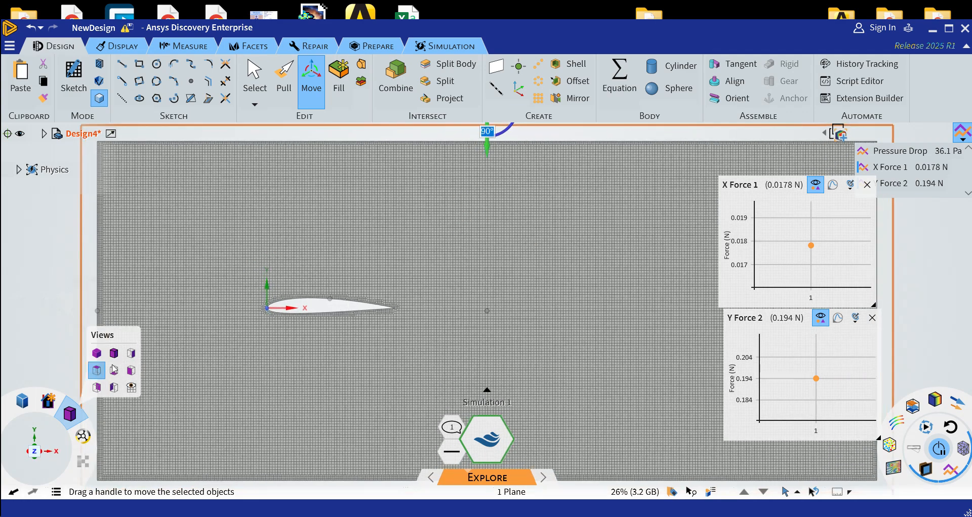
click(866, 184)
click(873, 318)
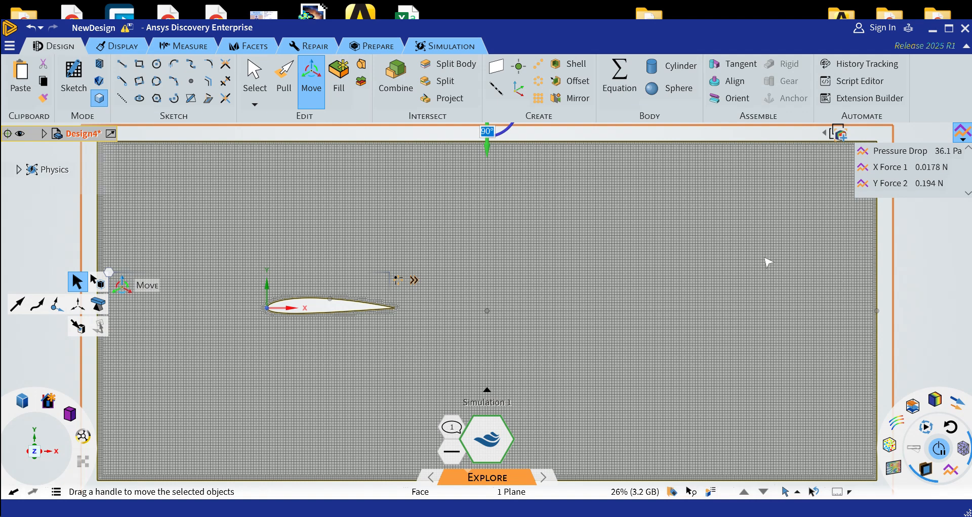
Try a finer simulation fidelity for the mesh, and finish with a low, coarse fidelity setting
mouse_move(470, 480)
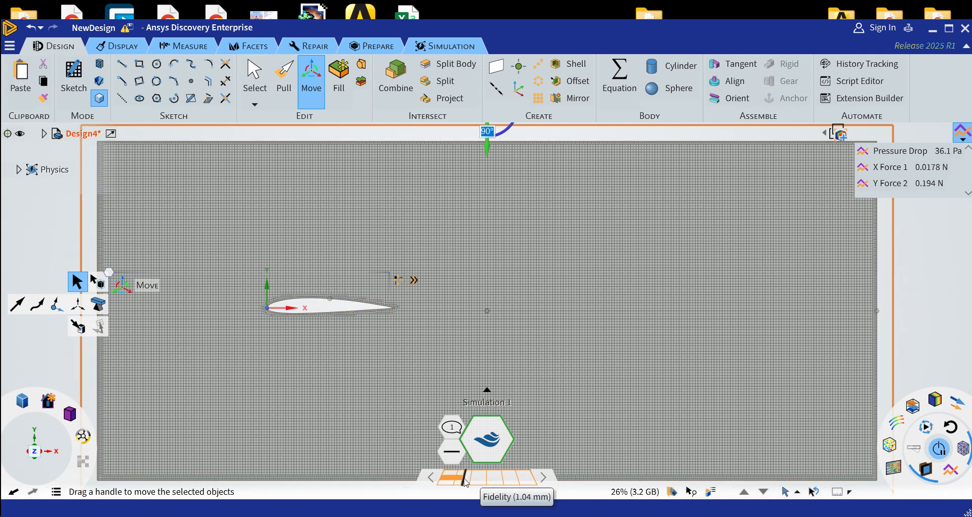
drag(465, 482, 519, 482)
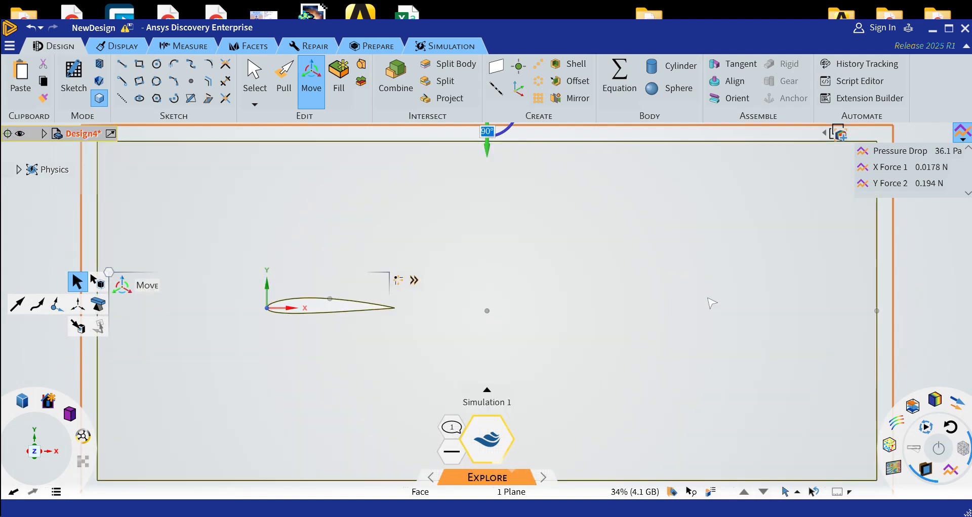
mouse_move(491, 469)
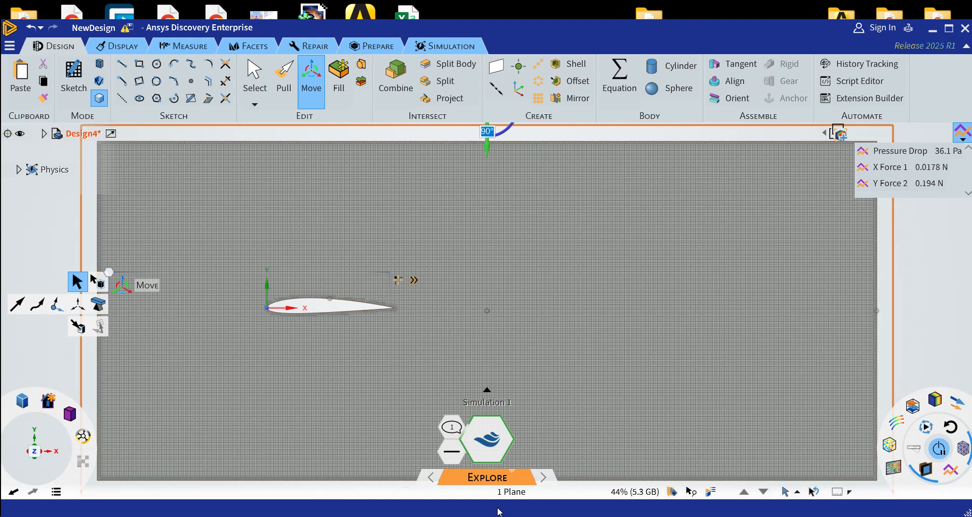
drag(516, 477, 427, 478)
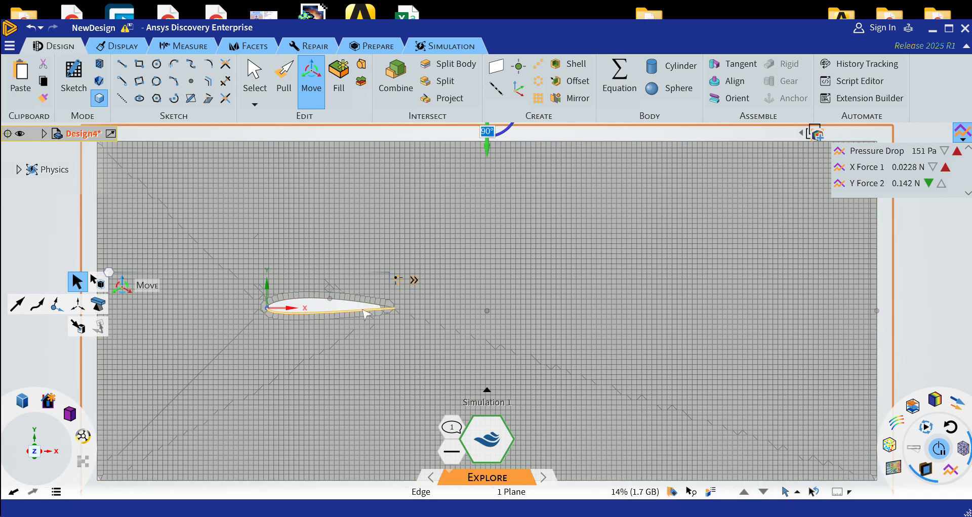
Apply a local fidelity of 0.1 mm to the airfoil's surfaces
click(444, 47)
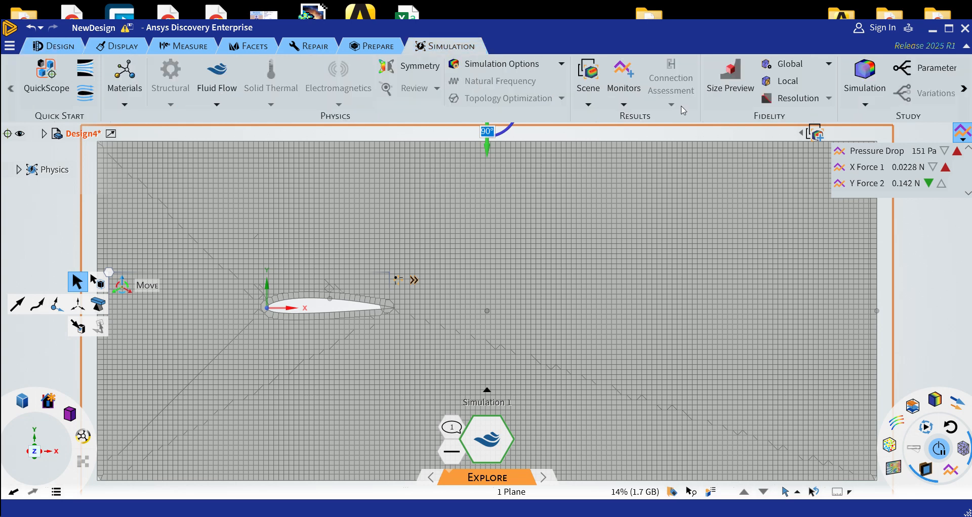
click(783, 82)
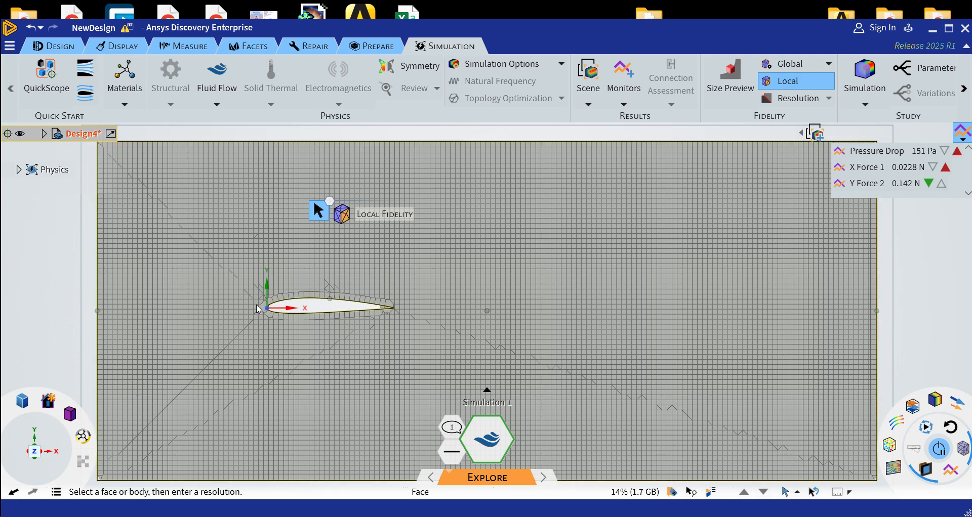
drag(242, 285, 412, 329)
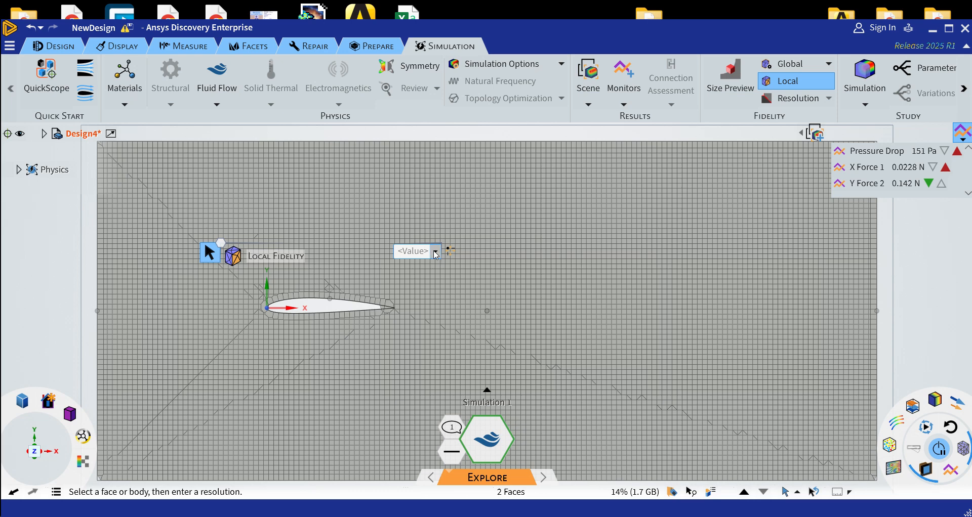
click(435, 251)
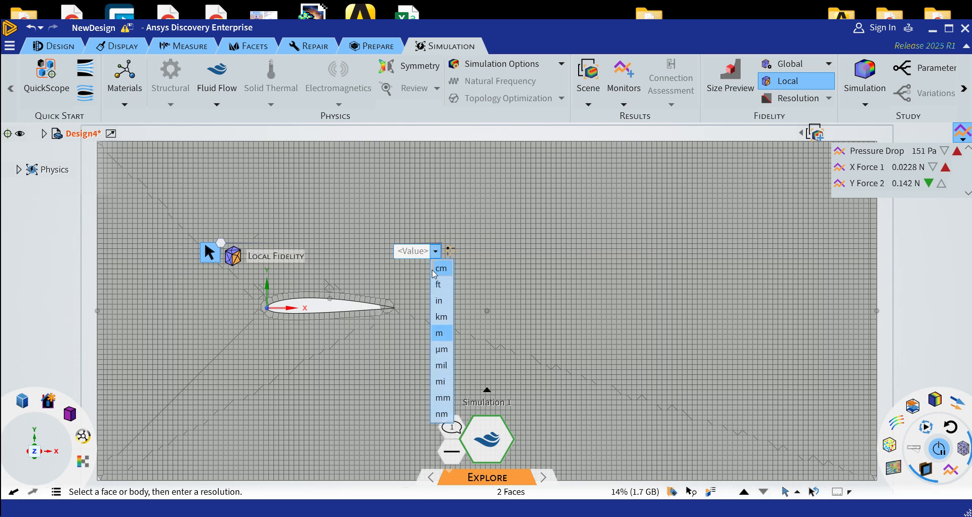
click(443, 398)
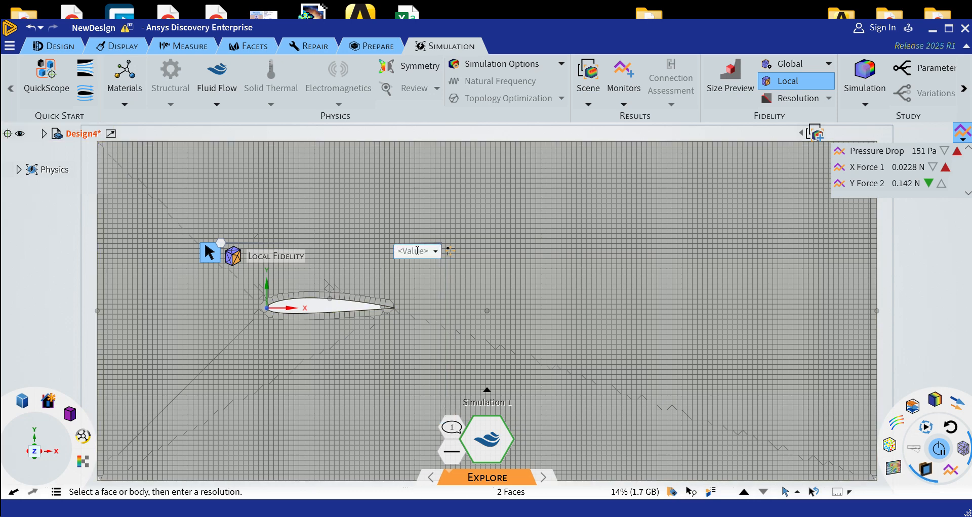
text(0.1)
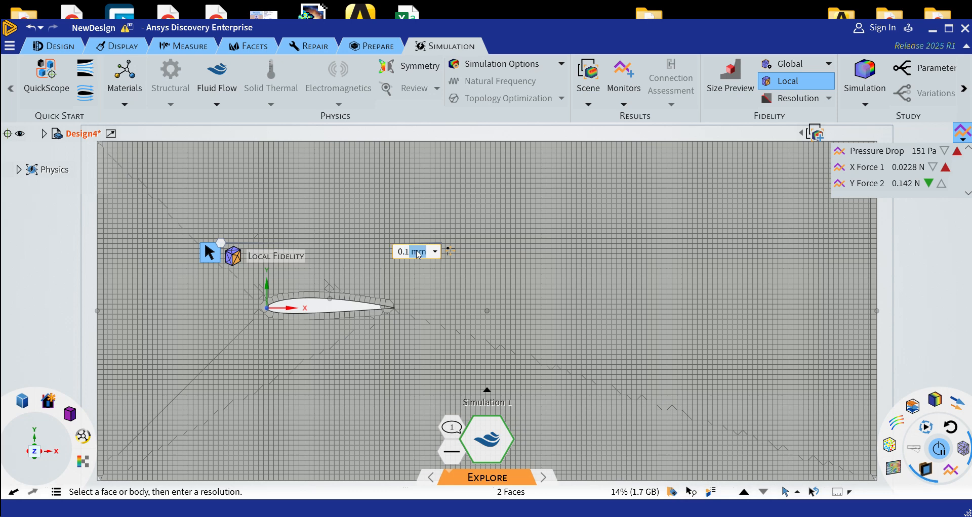
click(52, 298)
click(143, 368)
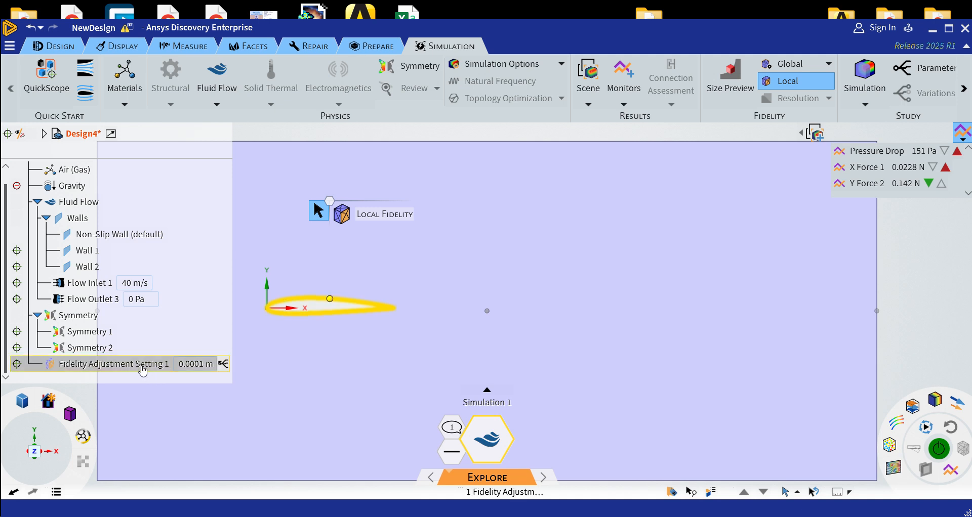
key(Escape)
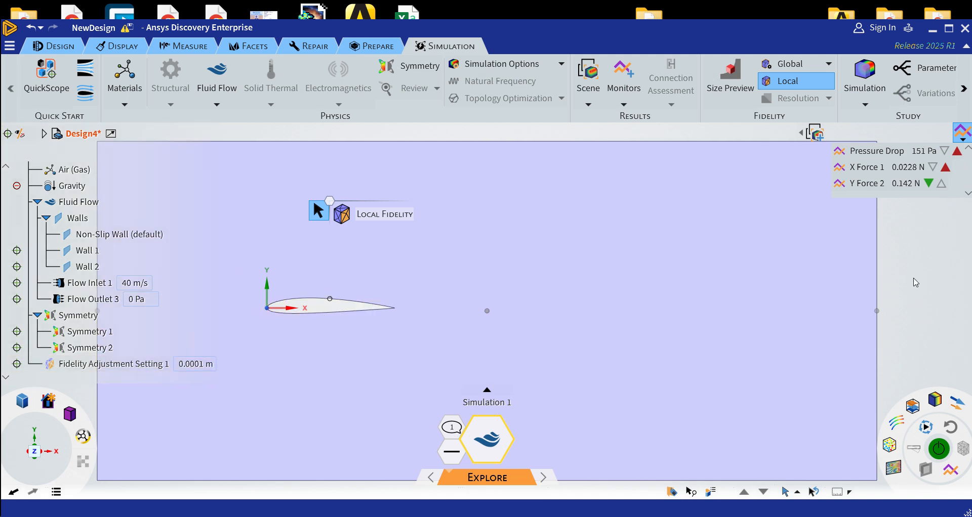
Solve the simulation again with the local fidelity applied and collapse the physics tree
click(941, 457)
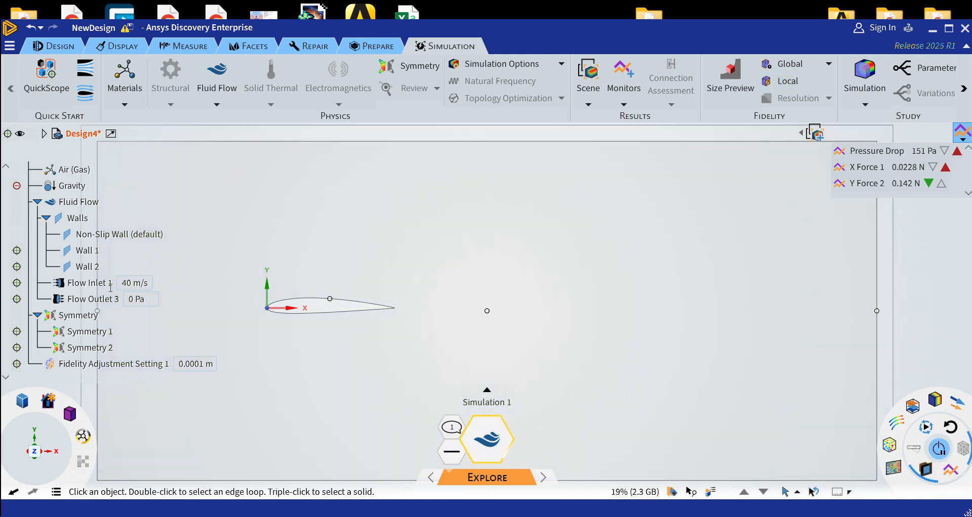
click(45, 205)
scroll(46, 212, up, 1)
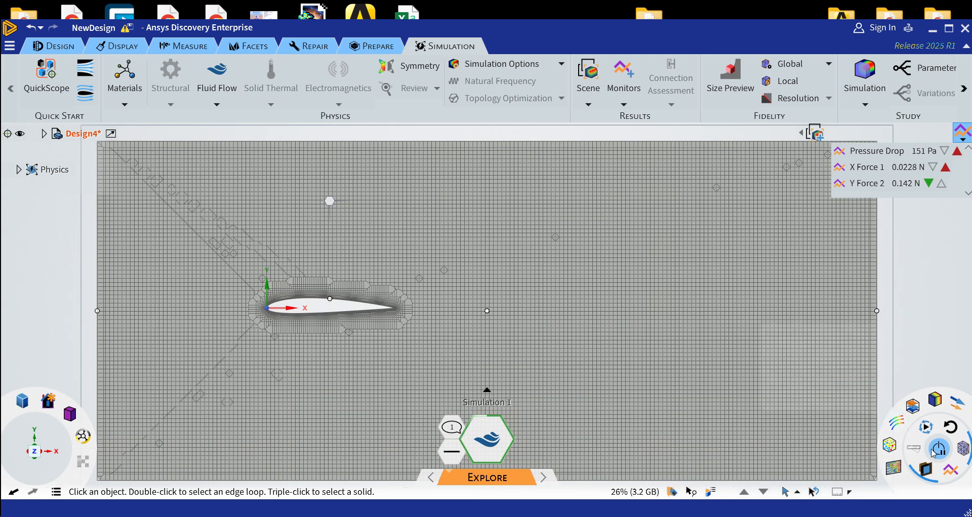
click(944, 457)
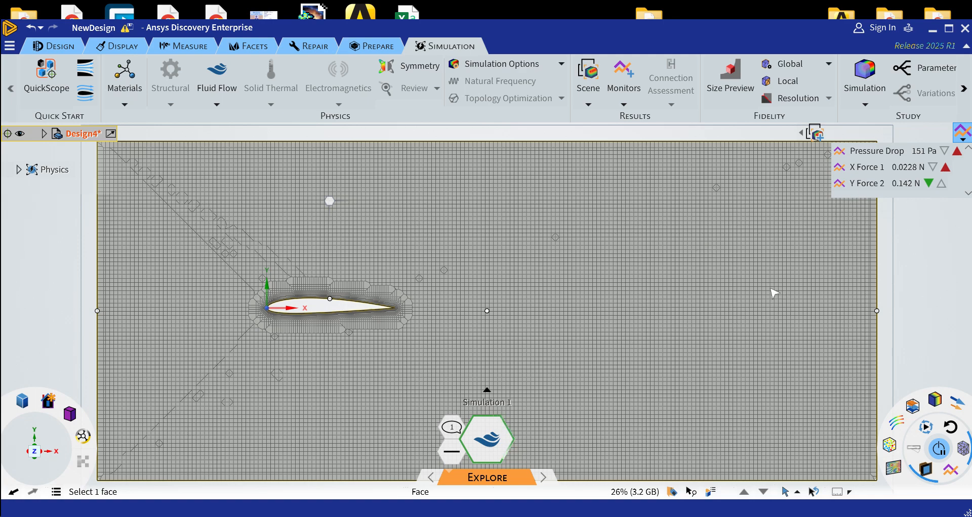
Examine the refined mesh around the airfoil surface and turn on Size Preview to compare the element size
scroll(310, 306, up, 1)
scroll(309, 306, up, 3)
scroll(309, 305, up, 6)
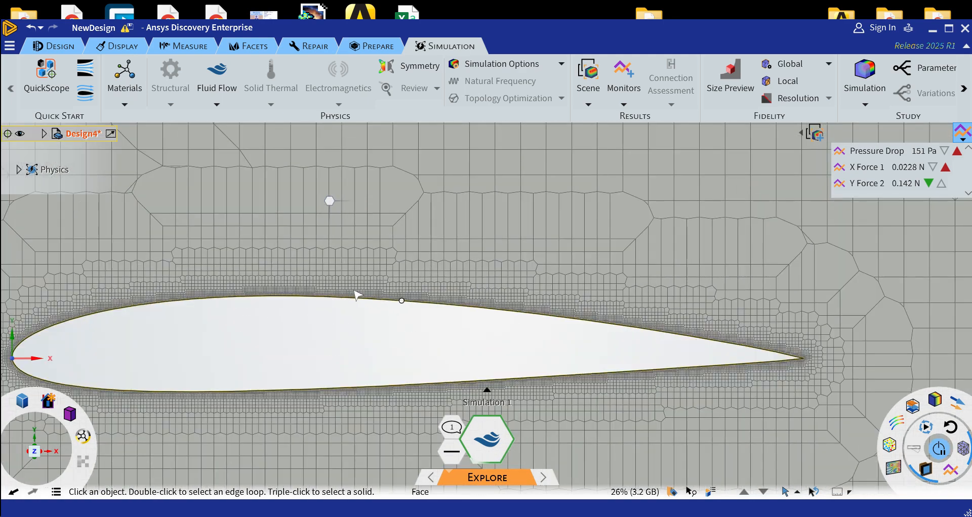
click(730, 81)
scroll(709, 217, down, 6)
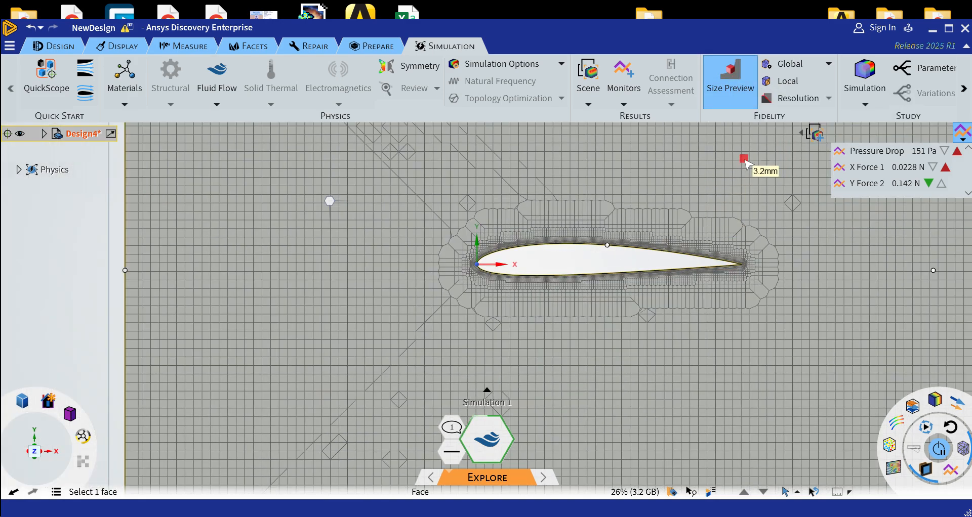
scroll(677, 257, up, 8)
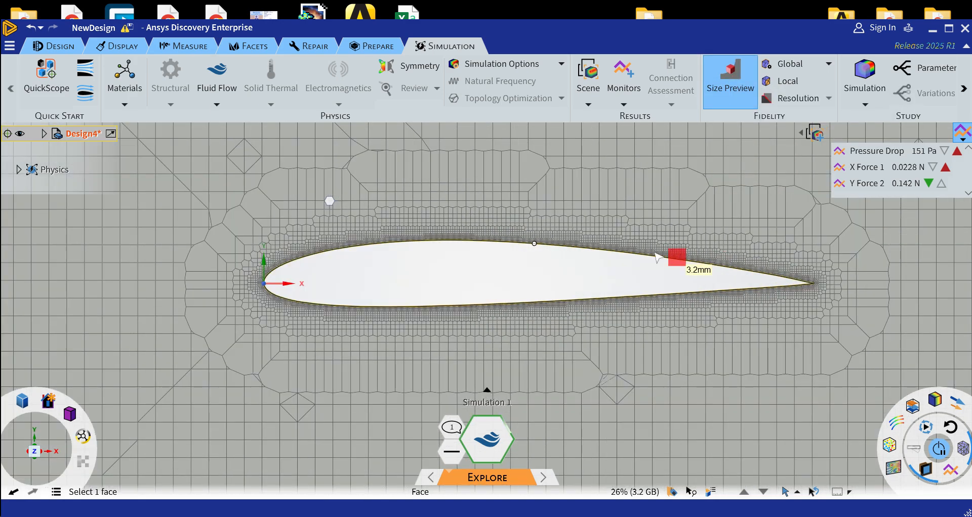
scroll(567, 313, up, 2)
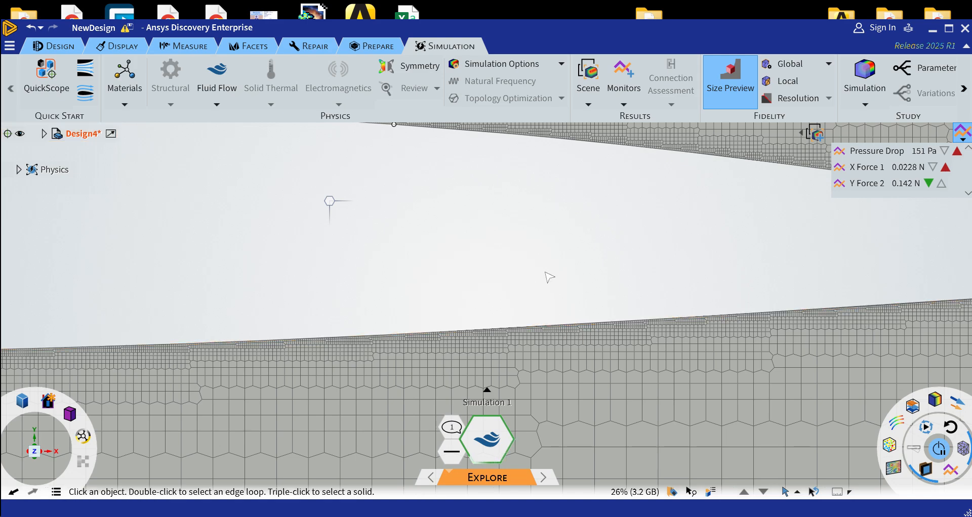
scroll(547, 275, down, 10)
scroll(658, 269, up, 5)
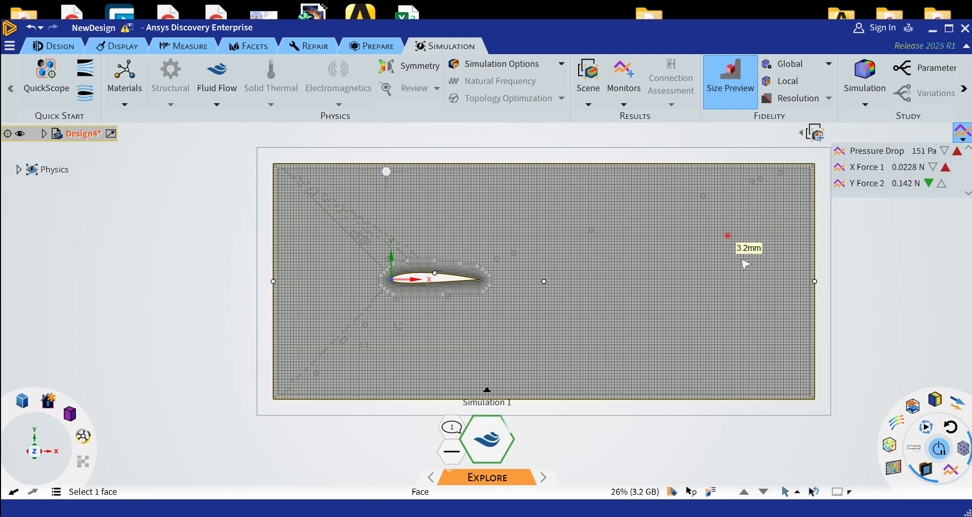
Switch the global fidelity approach to Custom (advanced) and set its value to 0.5
click(829, 64)
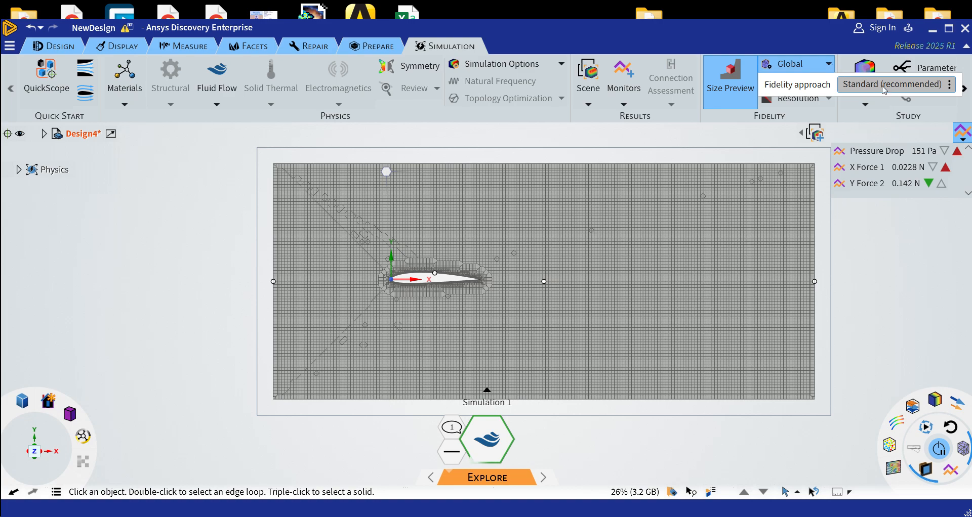
click(951, 85)
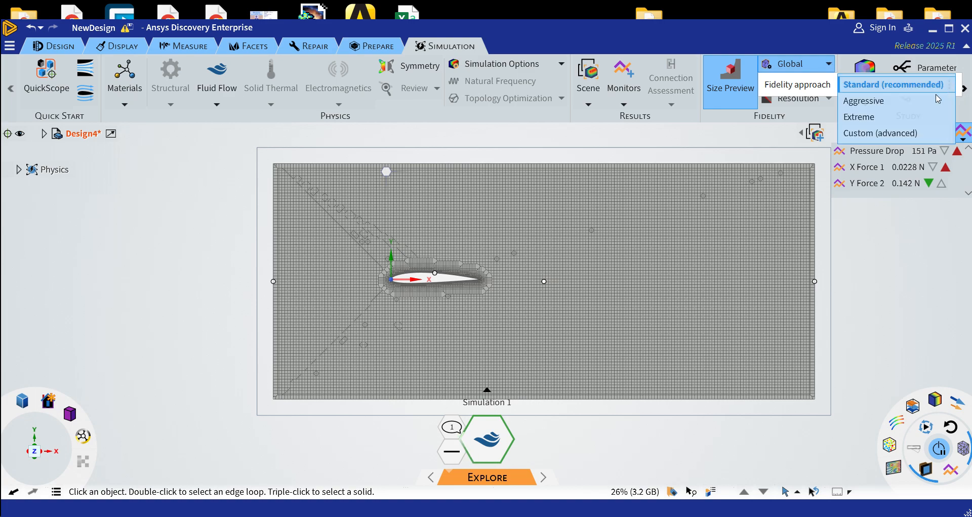
click(882, 135)
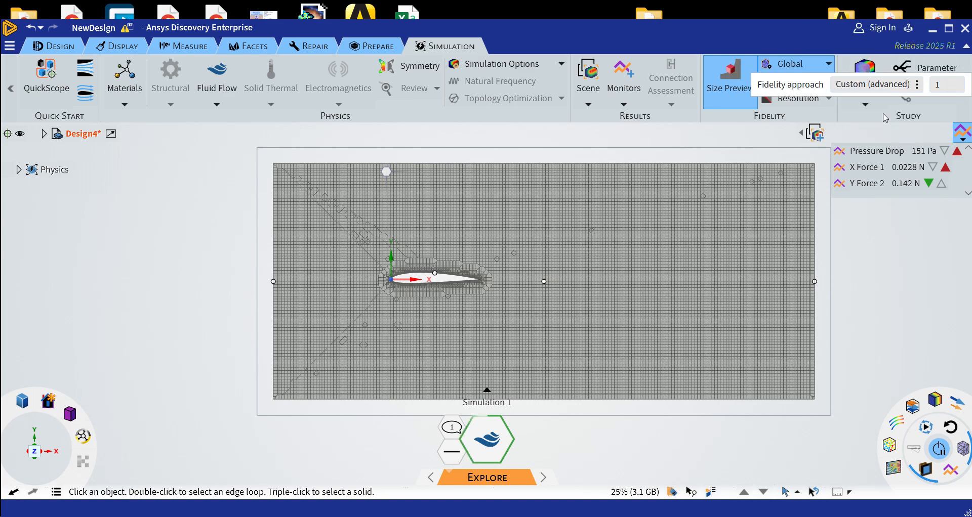
click(950, 85)
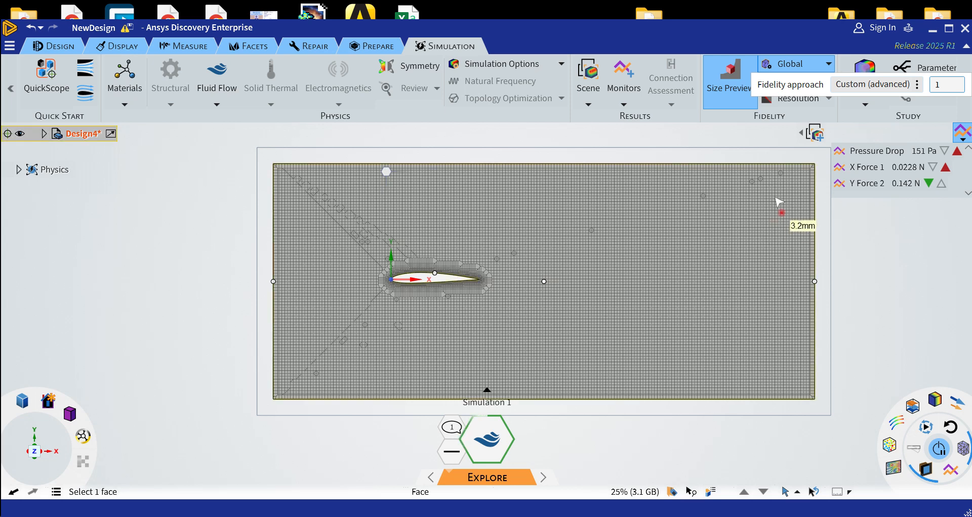
double_click(944, 85)
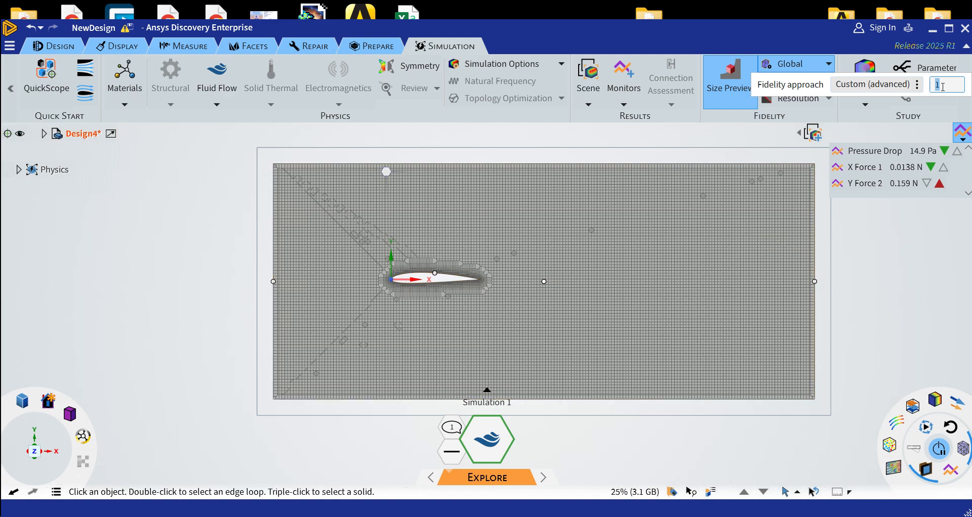
text(0.5)
key(Return)
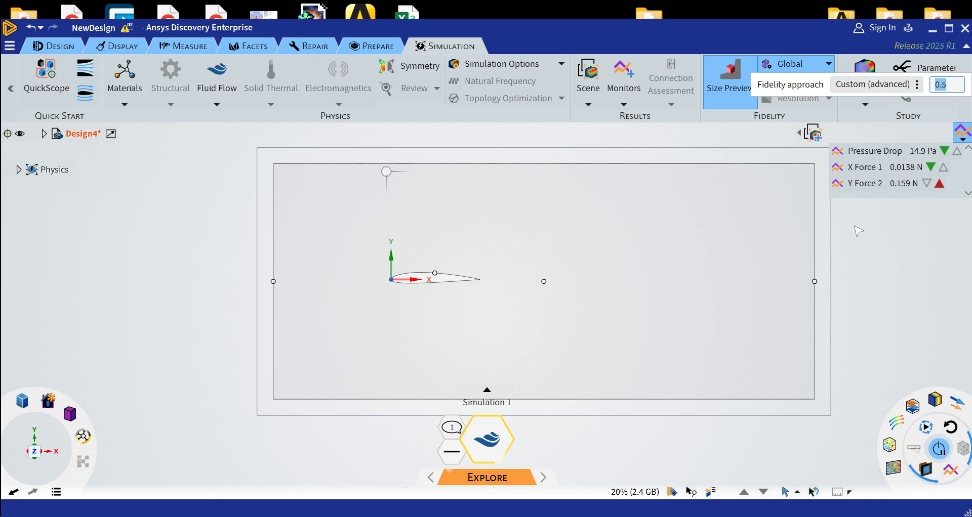
Examine the regenerated mesh, comparing the element size in the open flow region with that along the airfoil surface
scroll(859, 231, up, 1)
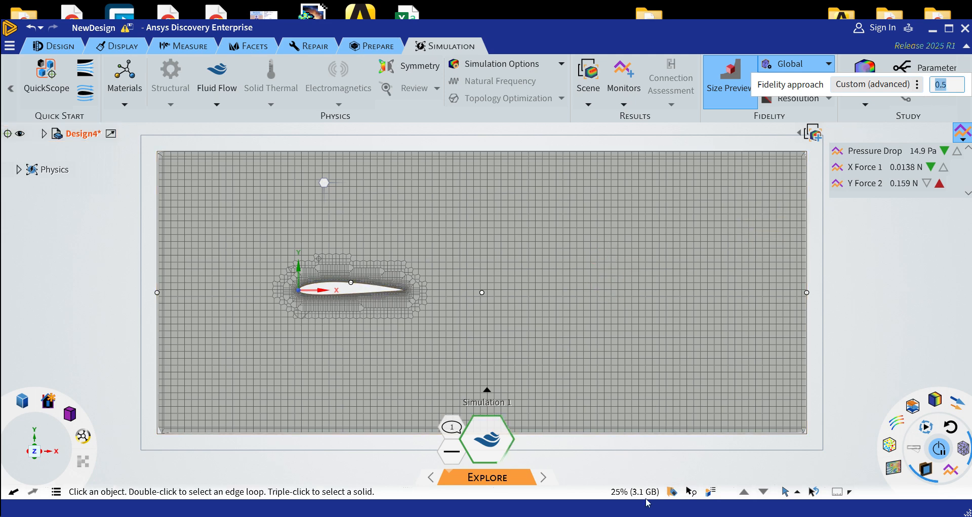
click(581, 439)
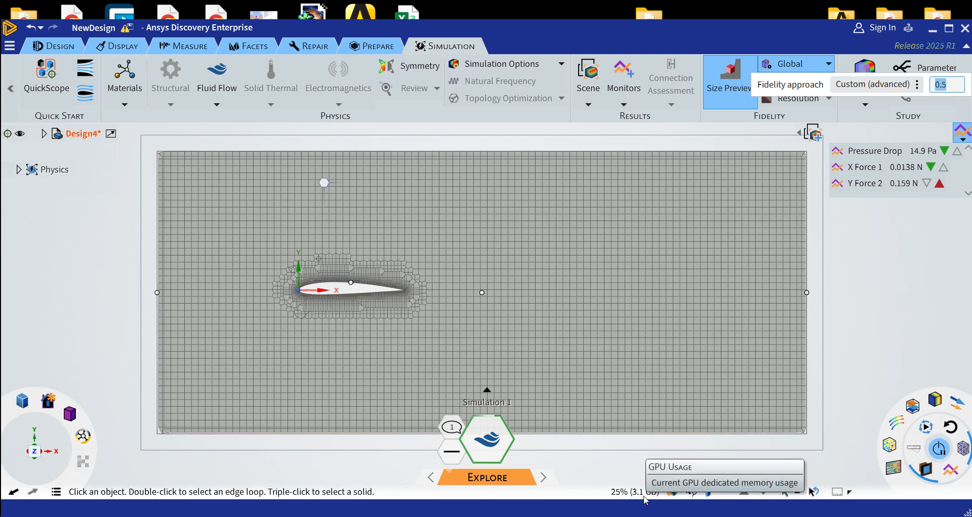
click(477, 330)
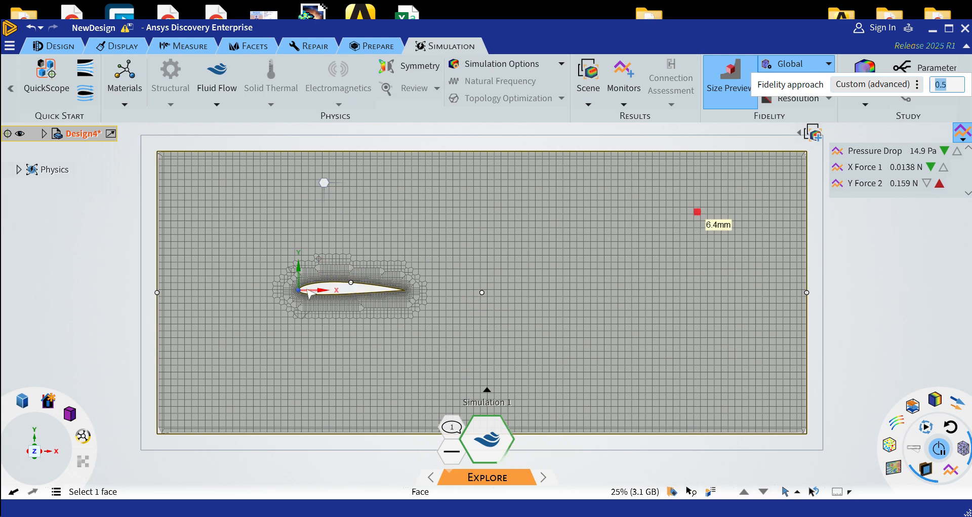
scroll(308, 294, up, 6)
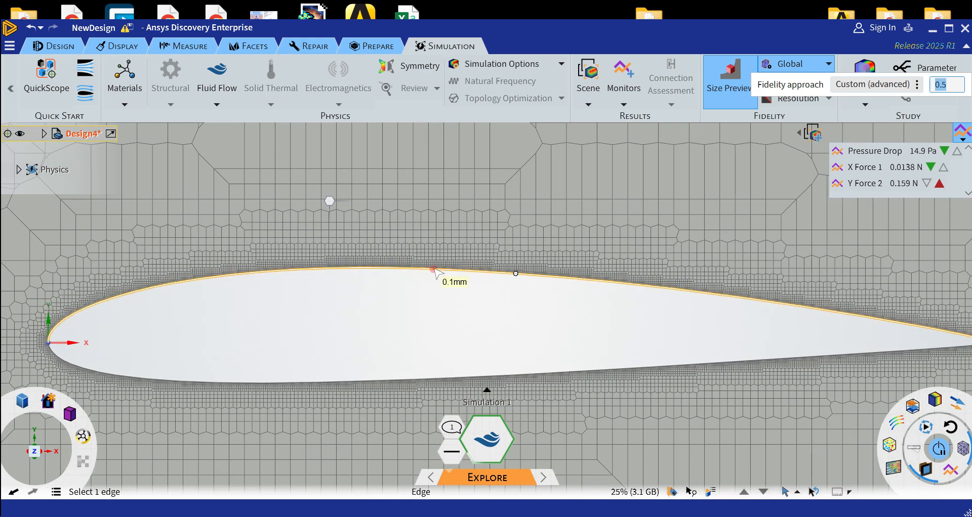
scroll(471, 314, down, 8)
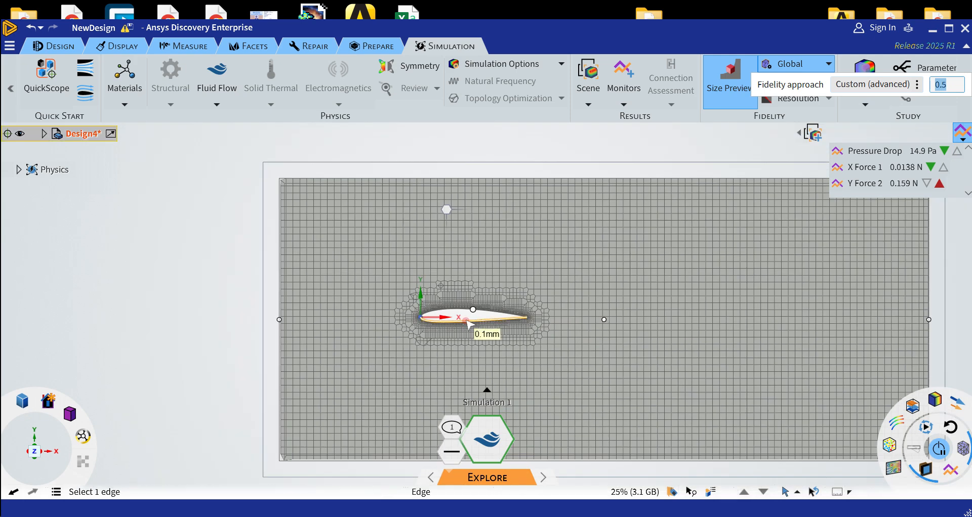
scroll(468, 324, down, 2)
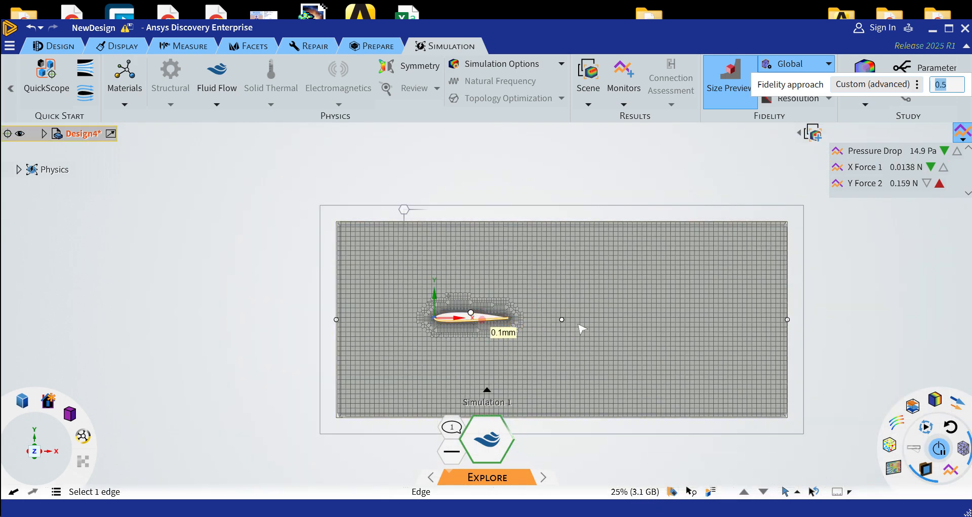
scroll(838, 398, up, 1)
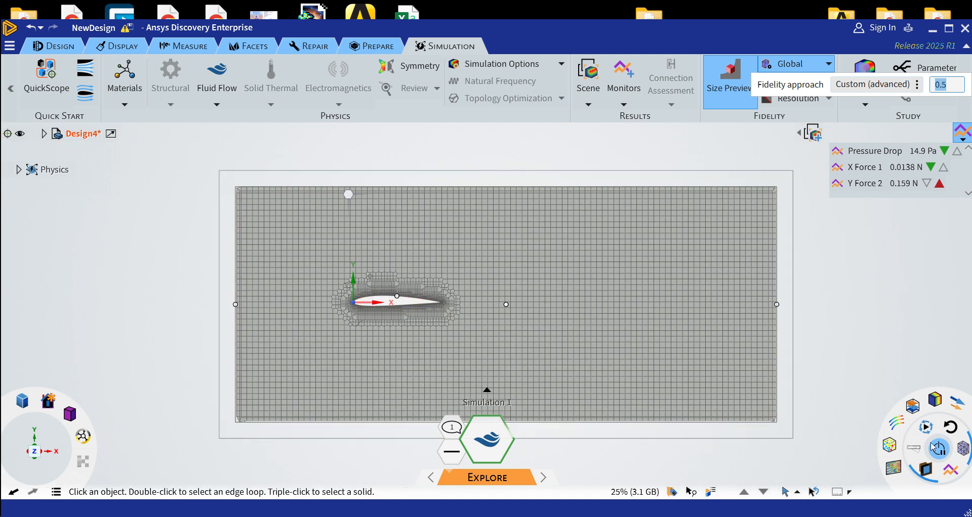
Replace the mesh display with the velocity flow-line texture and show the monitor charts to compare the X and Y forces across runs
click(963, 450)
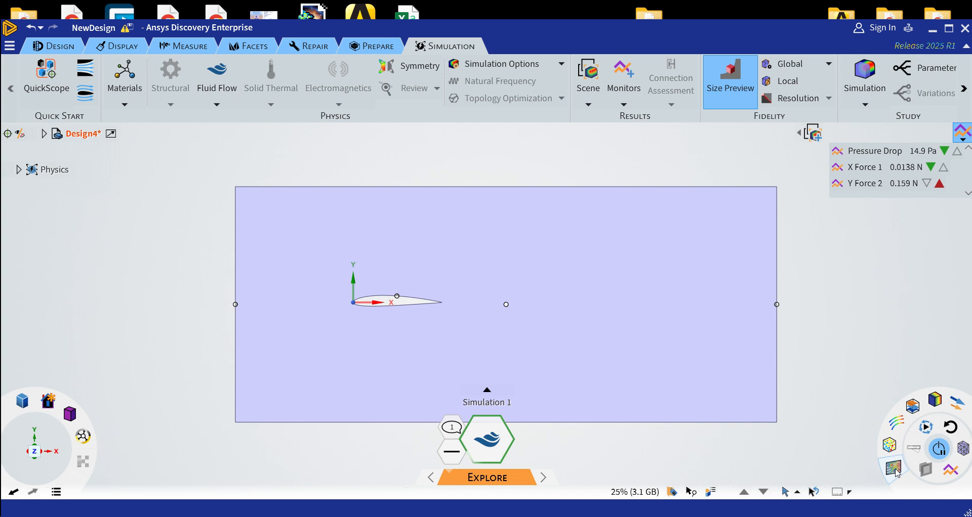
click(892, 468)
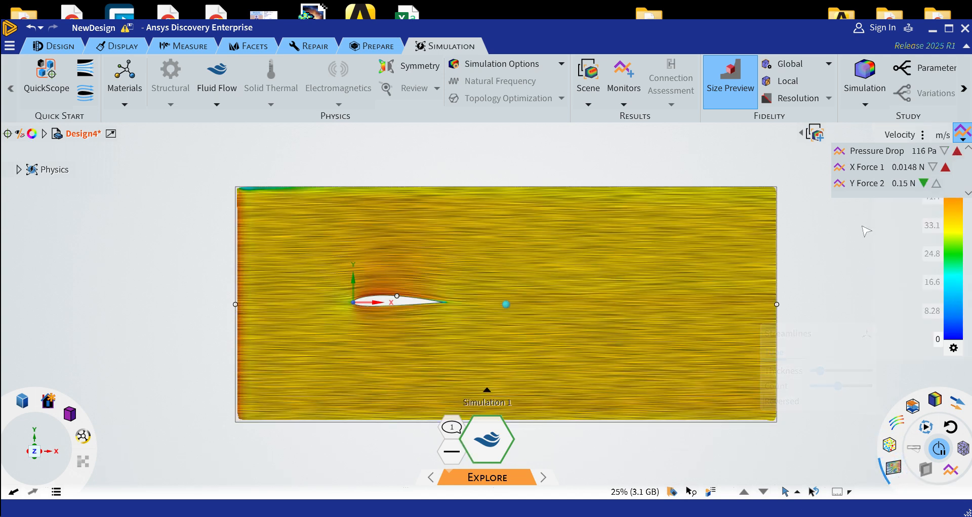
click(951, 475)
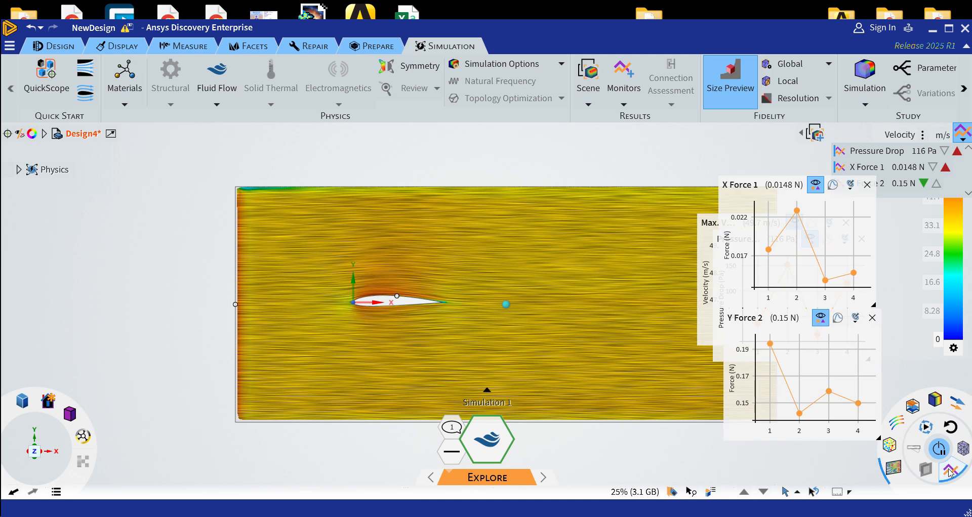
click(711, 223)
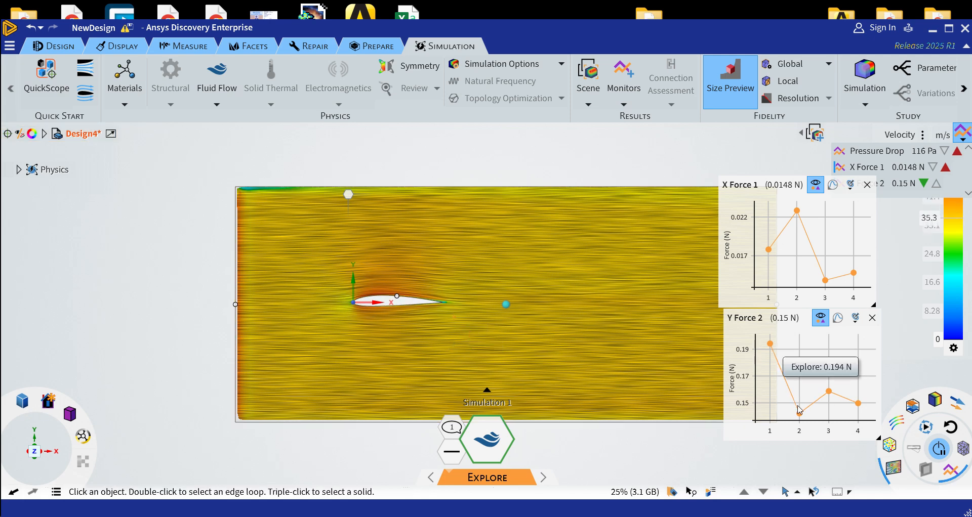
mouse_move(799, 412)
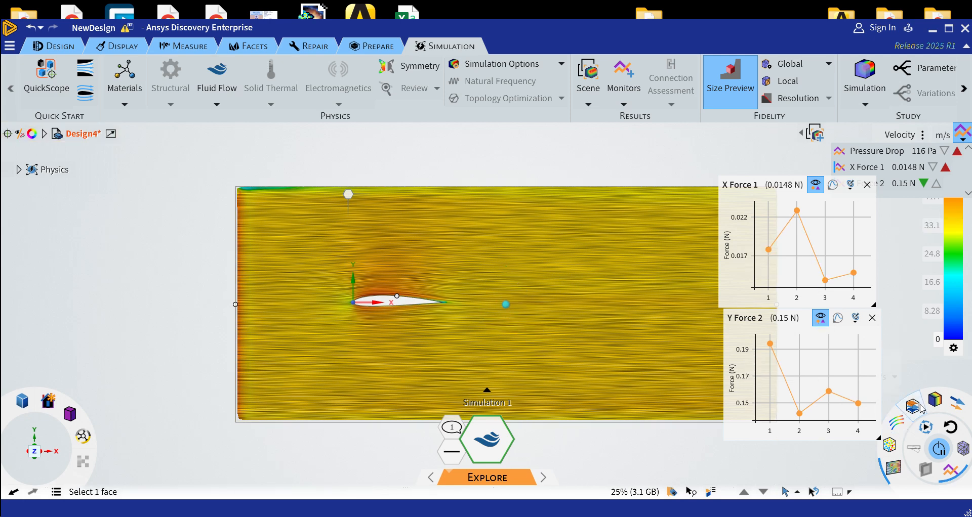
mouse_move(858, 412)
mouse_move(854, 274)
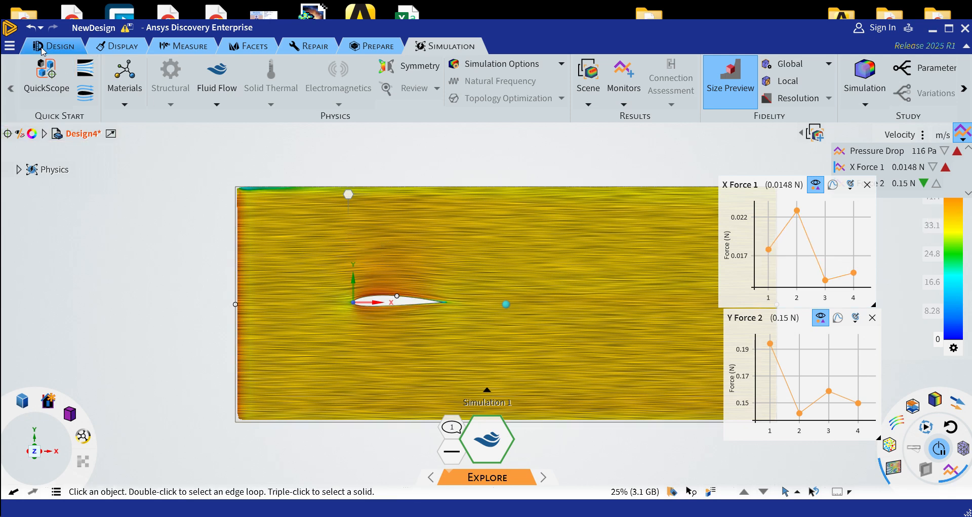
Rotate the airfoil's faces to 355° in the flow plane with the Move tool to change its angle of attack
click(56, 47)
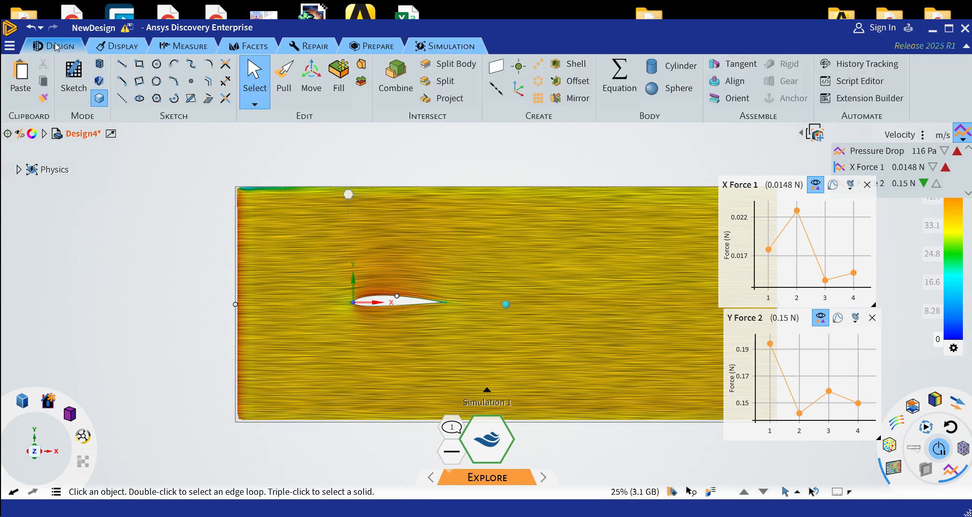
click(312, 78)
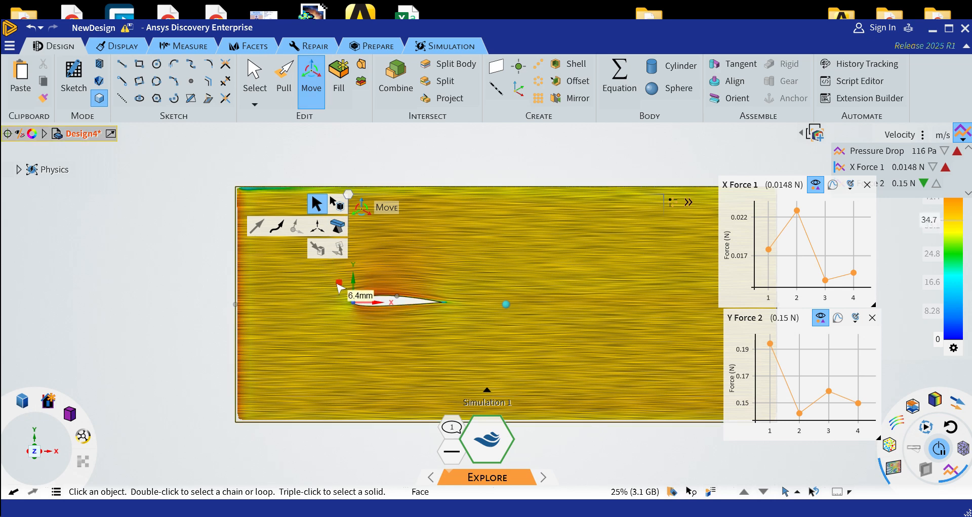
click(430, 302)
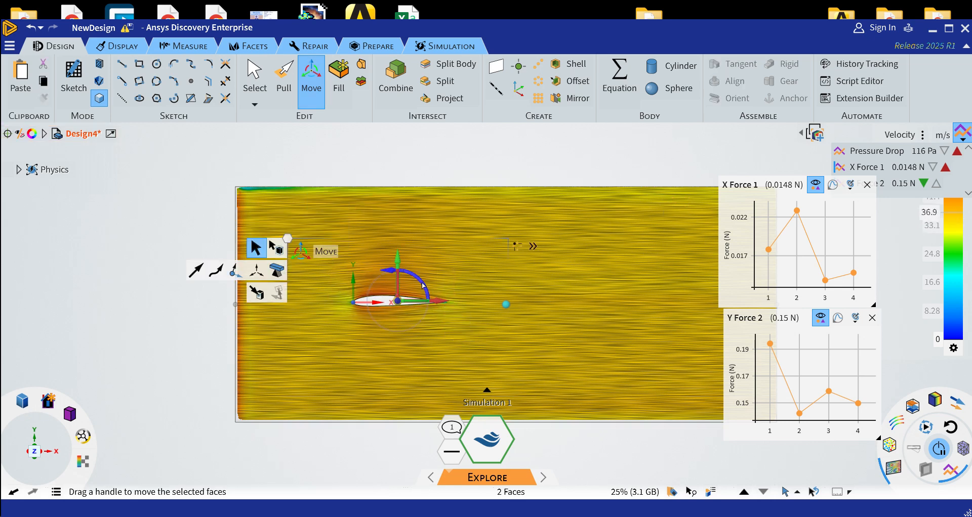
drag(425, 288, 426, 288)
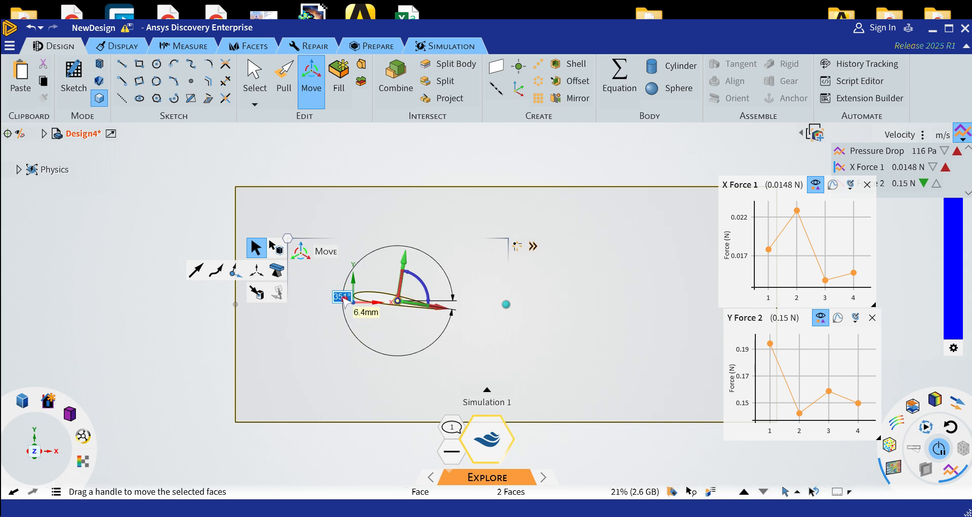
text(35)
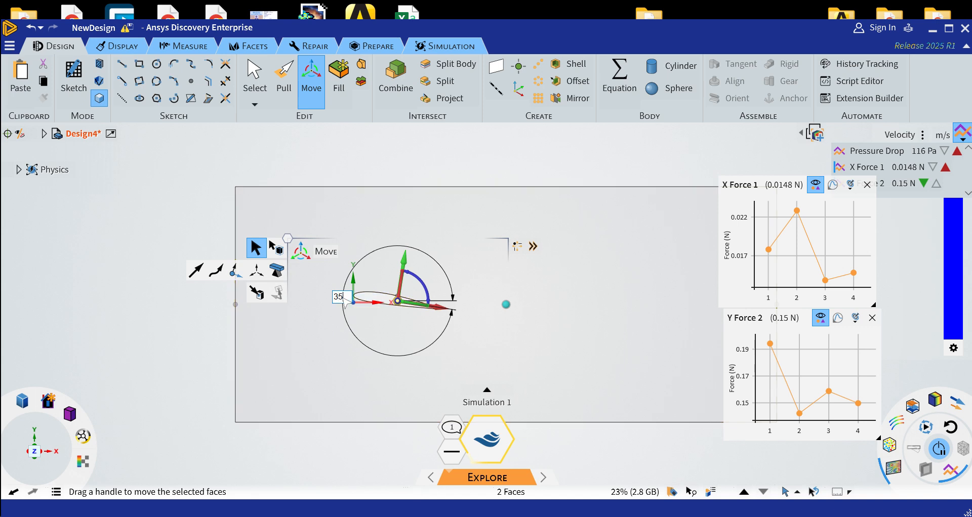
key(Return)
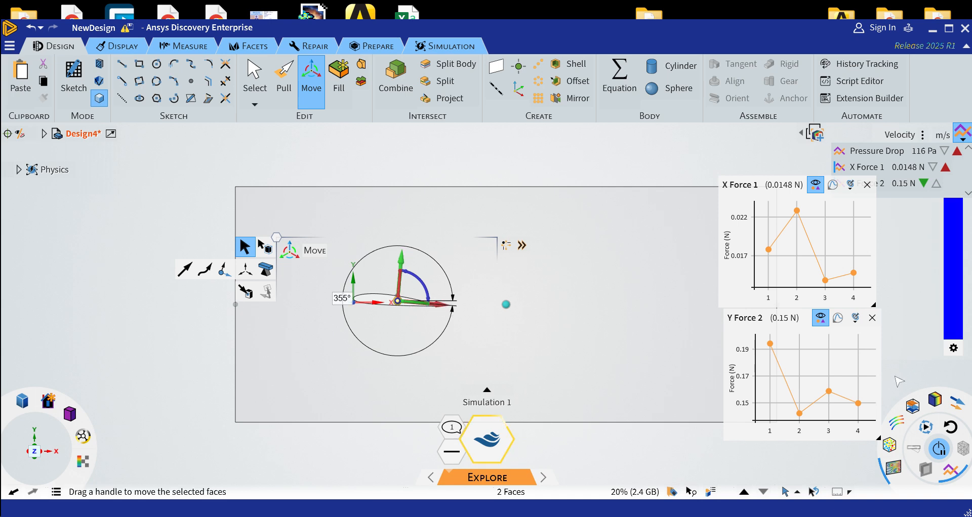
scroll(912, 370, up, 1)
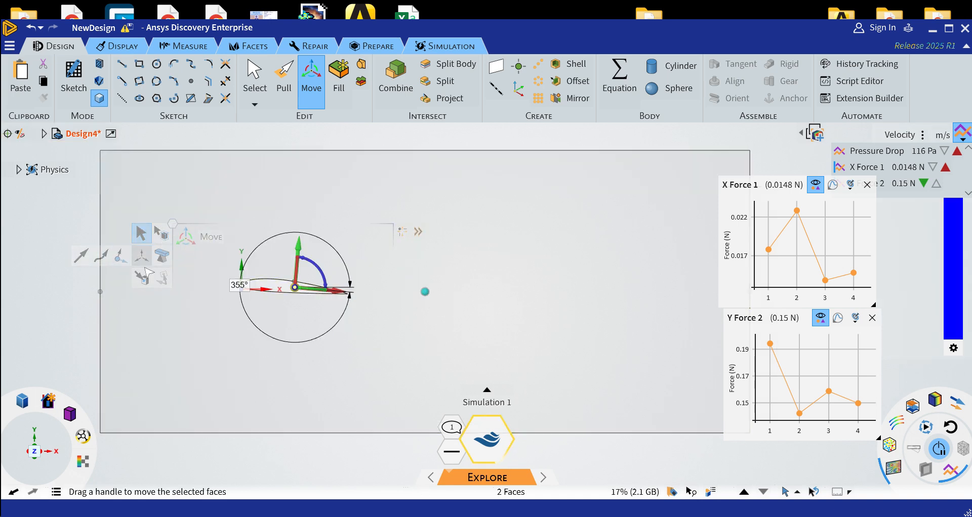
click(152, 242)
key(Escape)
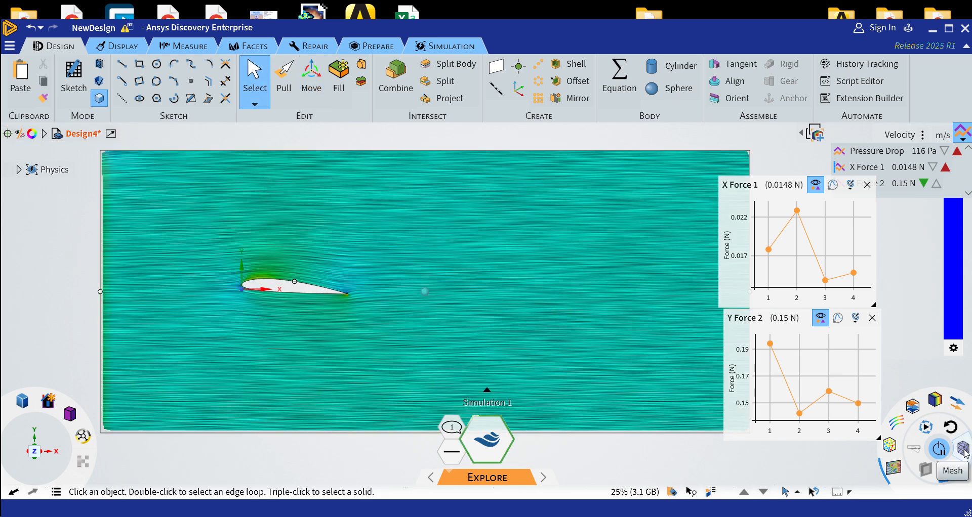
Check the mesh around the rotated airfoil and return to the velocity display
click(963, 449)
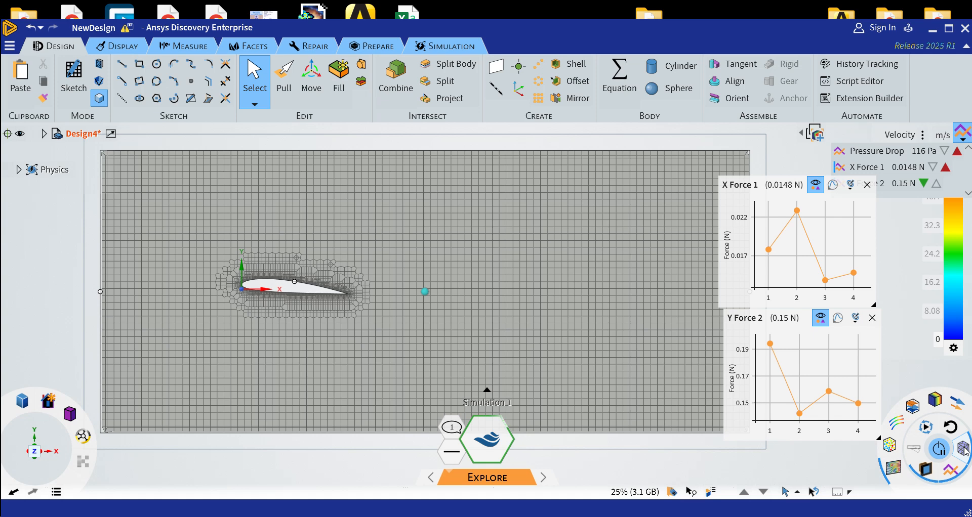
click(963, 449)
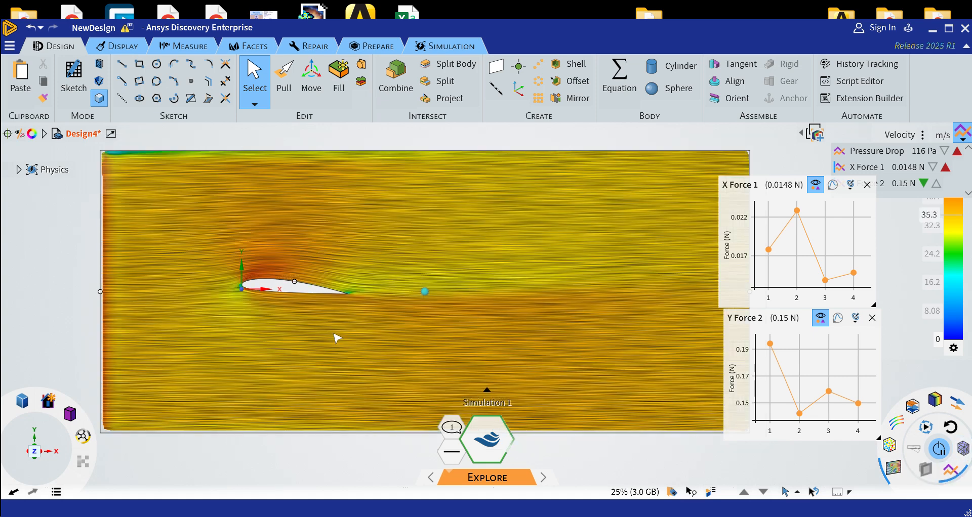
click(324, 290)
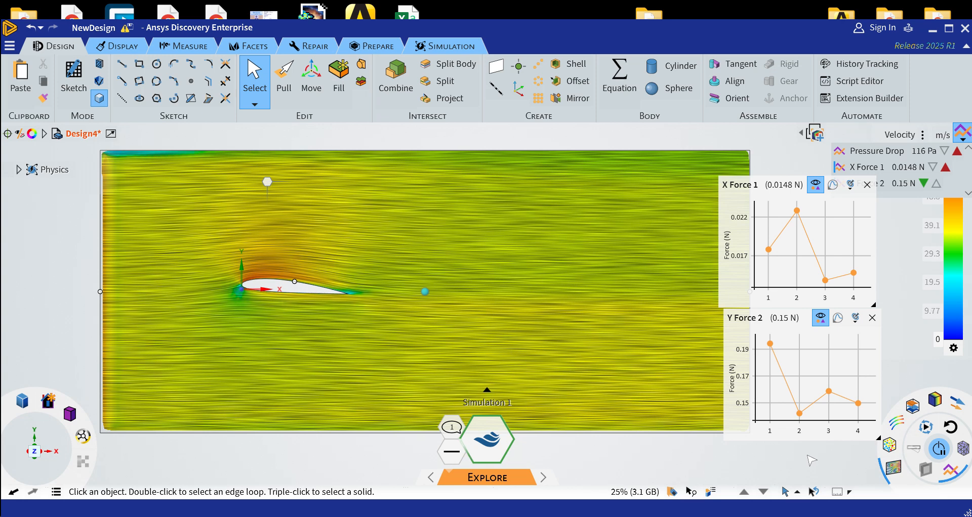
Inspect the detailed iteration history of the Y Force 2 monitor and close it
mouse_move(859, 407)
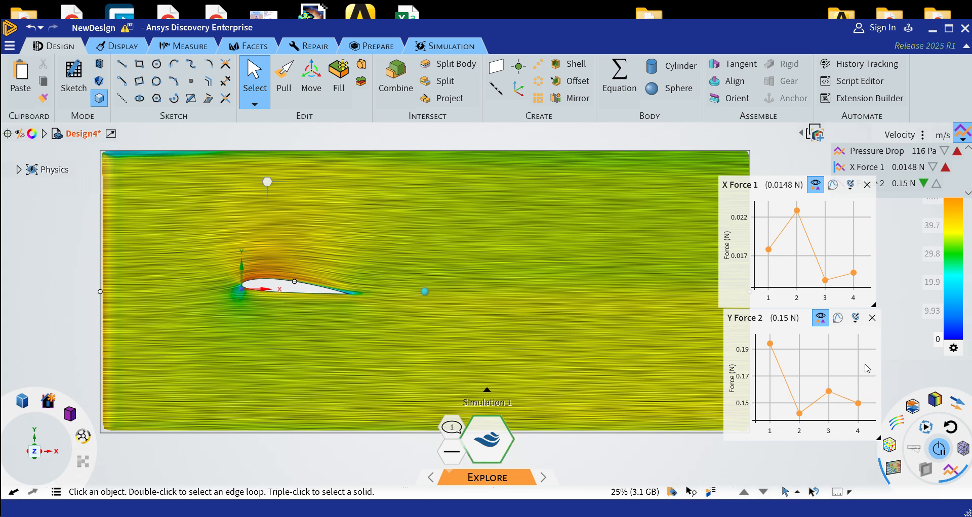
click(838, 318)
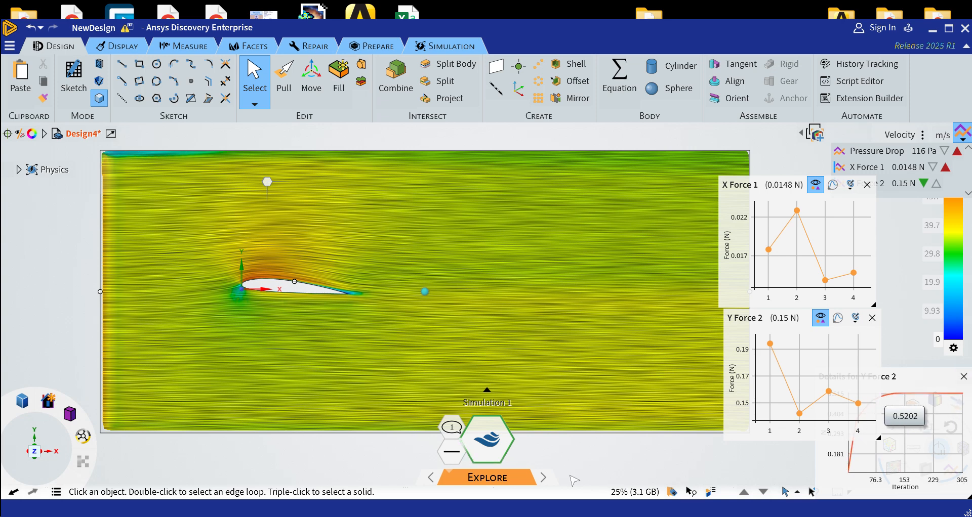
click(964, 379)
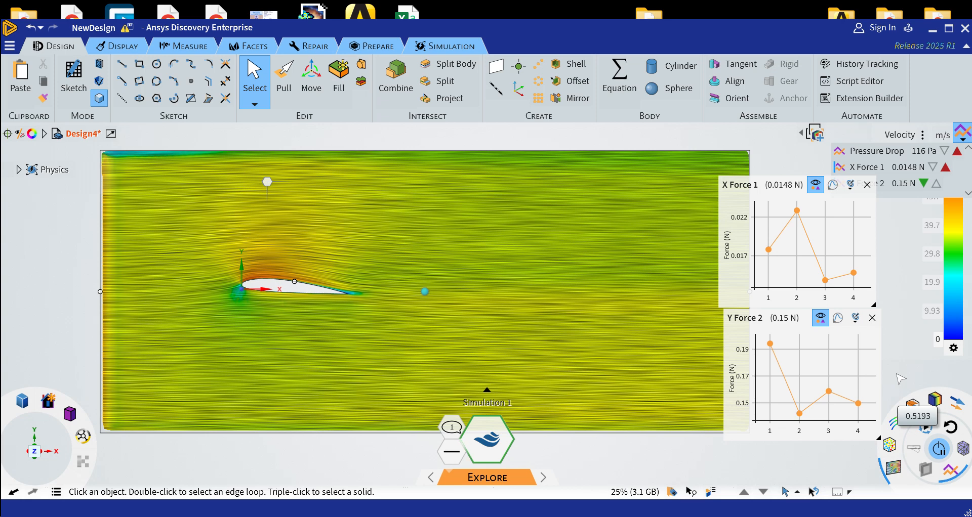
Show the velocity field as a colour contour and add velocity vectors to it
click(935, 400)
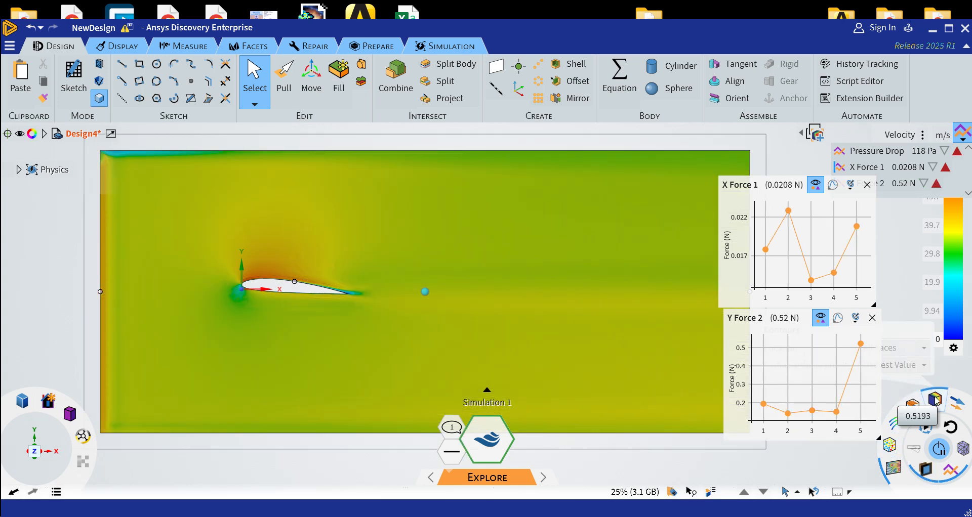
click(960, 408)
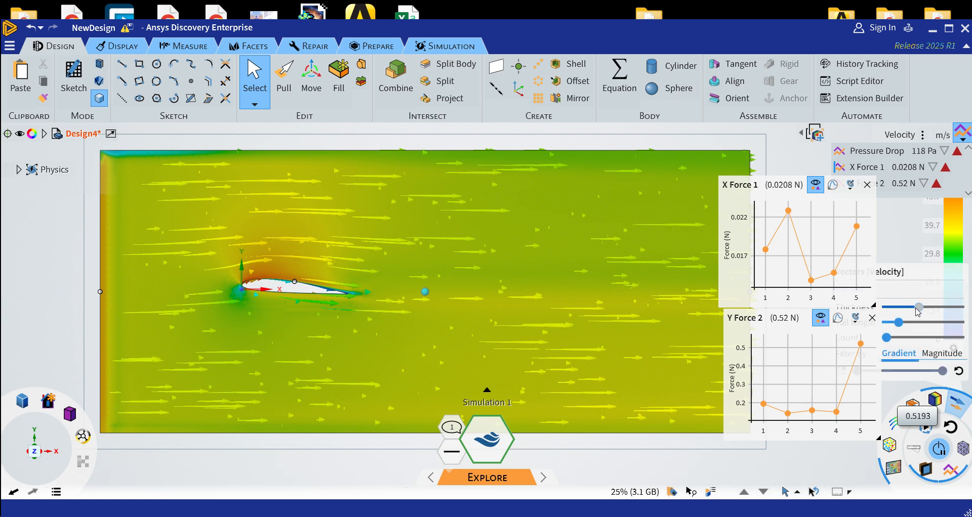
Reduce the thickness of the velocity vectors, then replace them with the directional streak display of the velocity field
drag(917, 311, 901, 322)
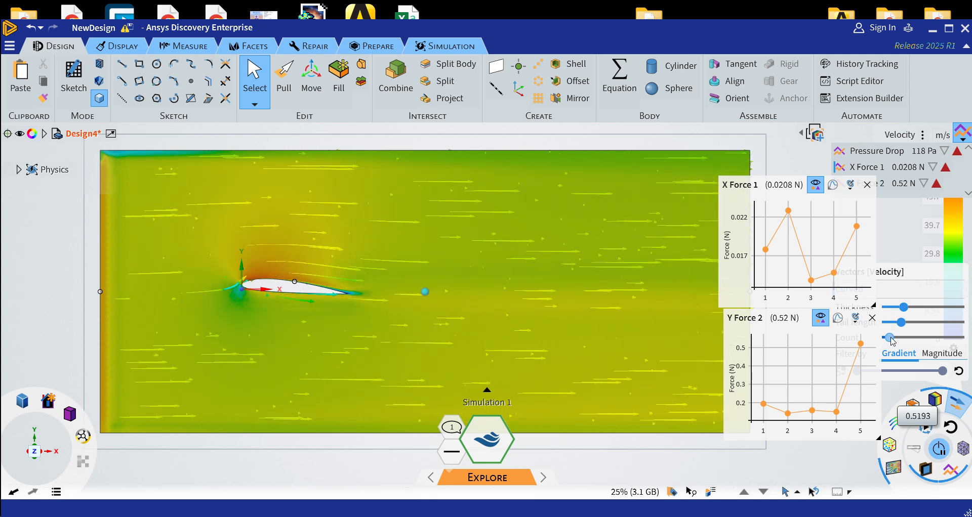
click(956, 414)
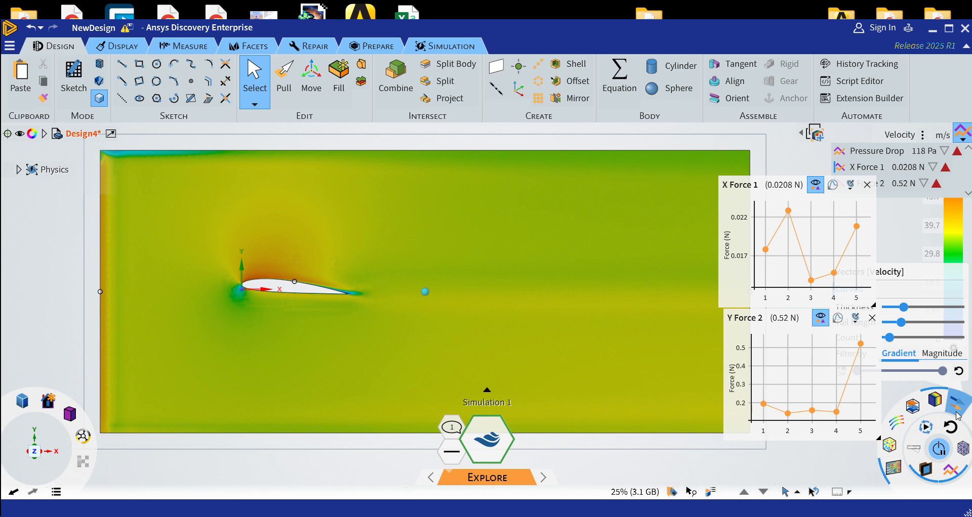
click(957, 410)
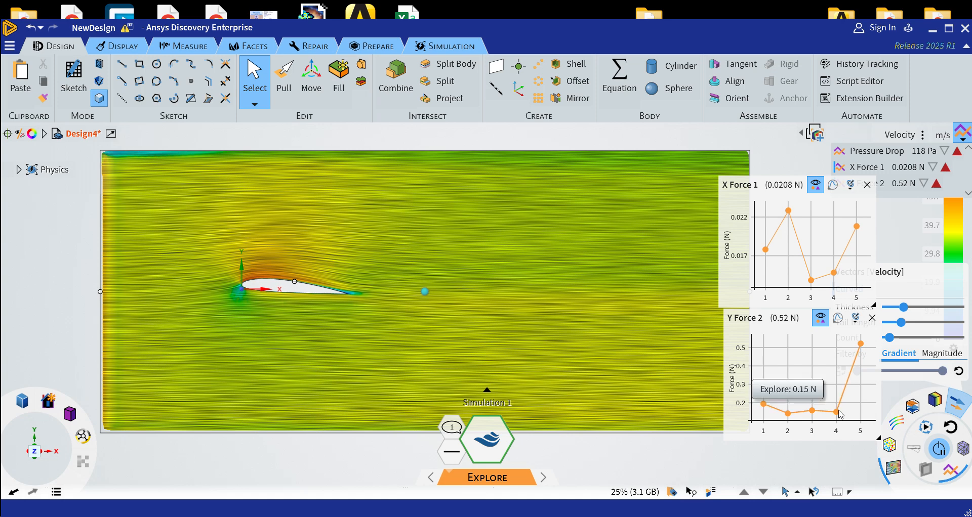
mouse_move(863, 346)
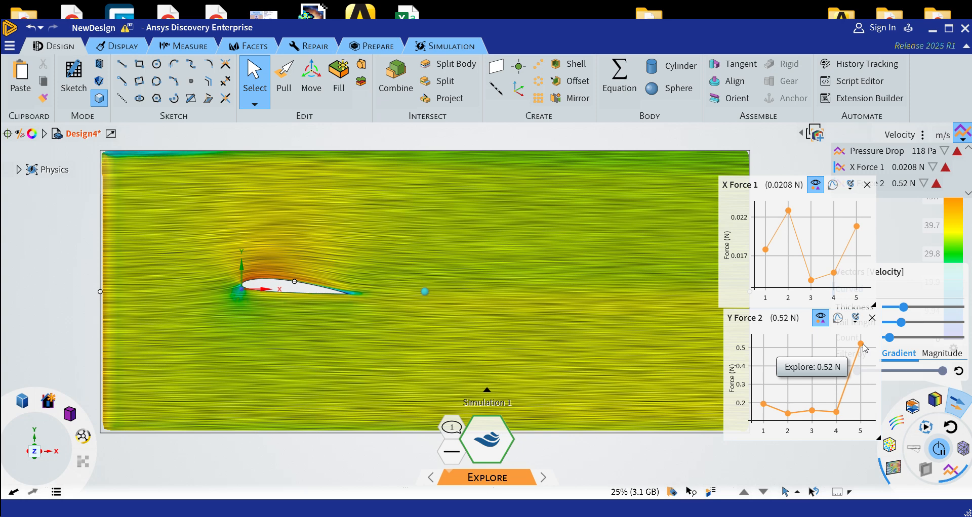
Rotate the airfoil's faces to 350° in the flow plane with the Move tool
click(311, 72)
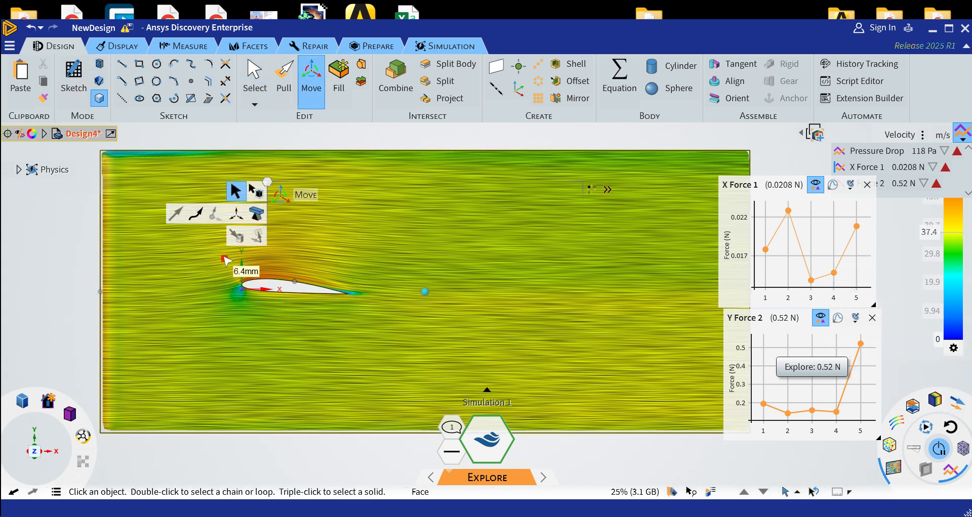
drag(225, 258, 375, 325)
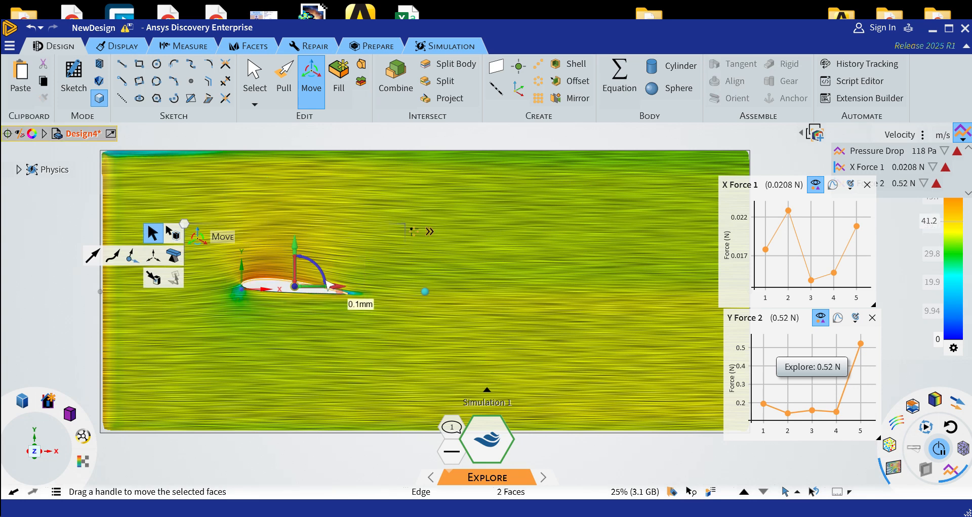
drag(319, 269, 320, 270)
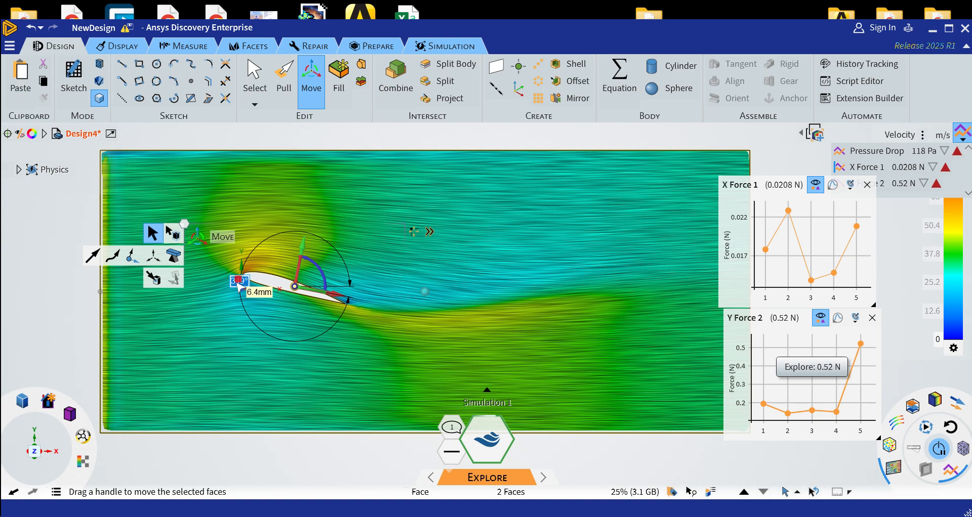
text(350)
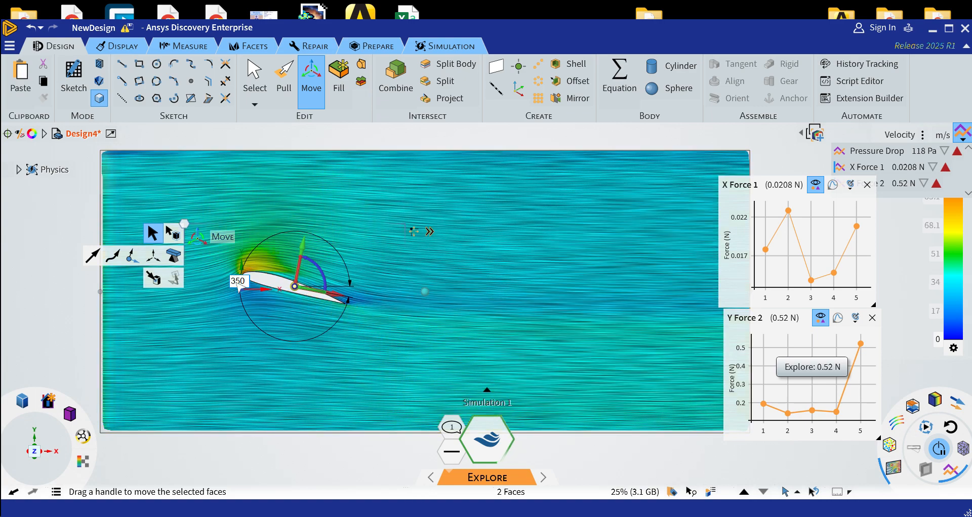
key(Return)
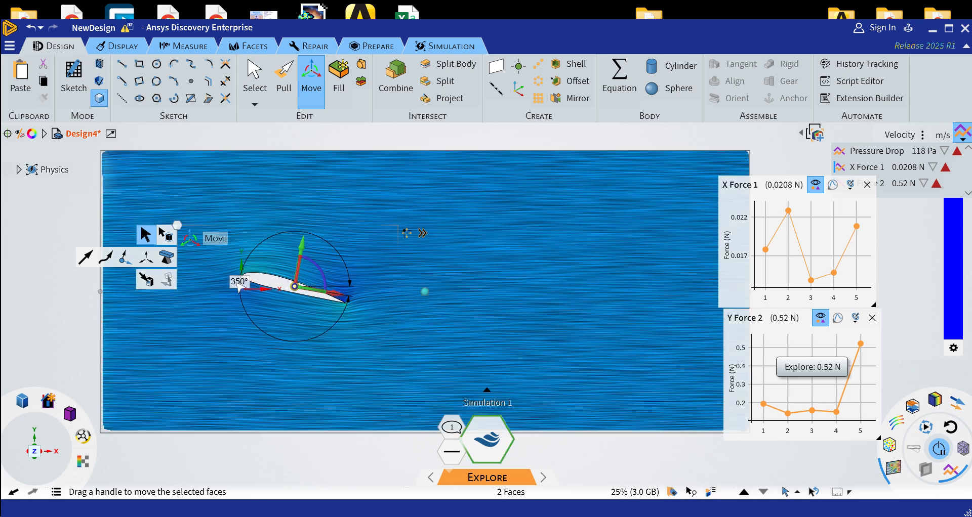
key(Escape)
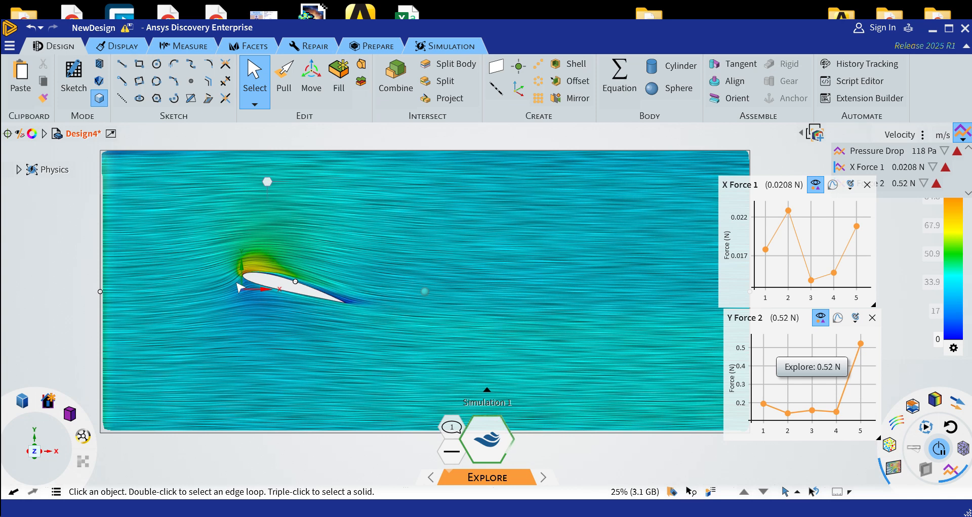
click(452, 47)
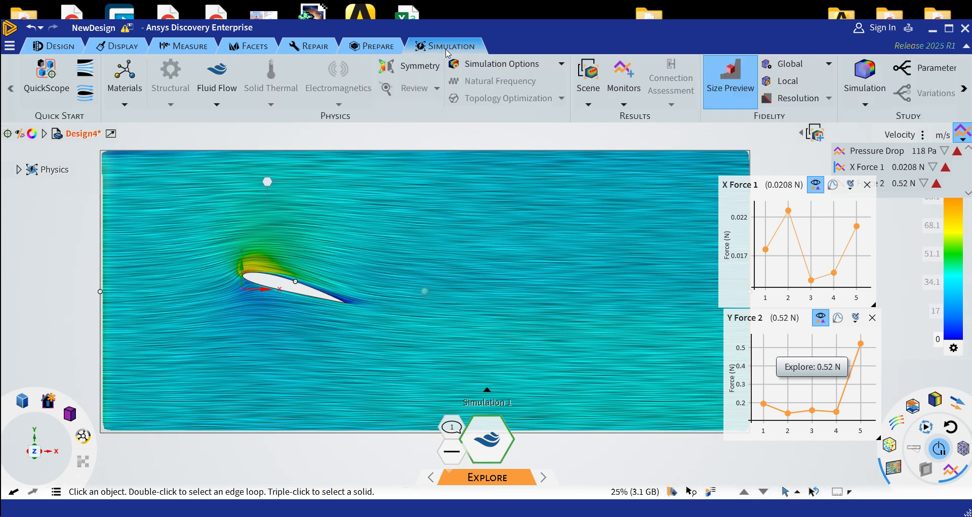
click(588, 81)
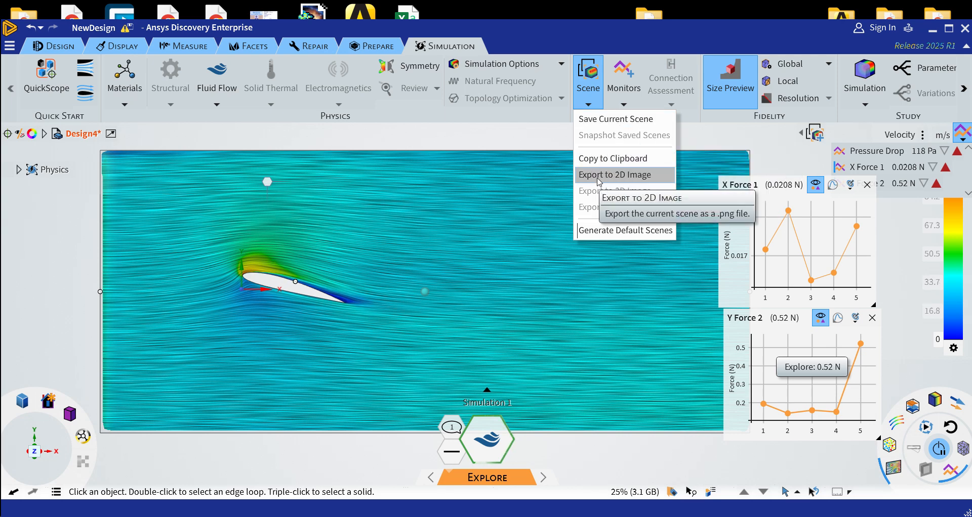
click(534, 134)
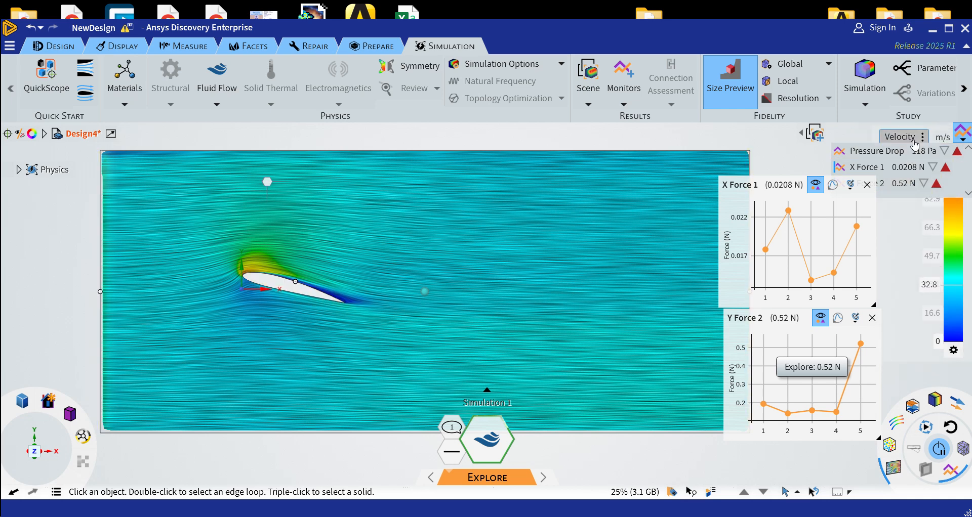
click(917, 138)
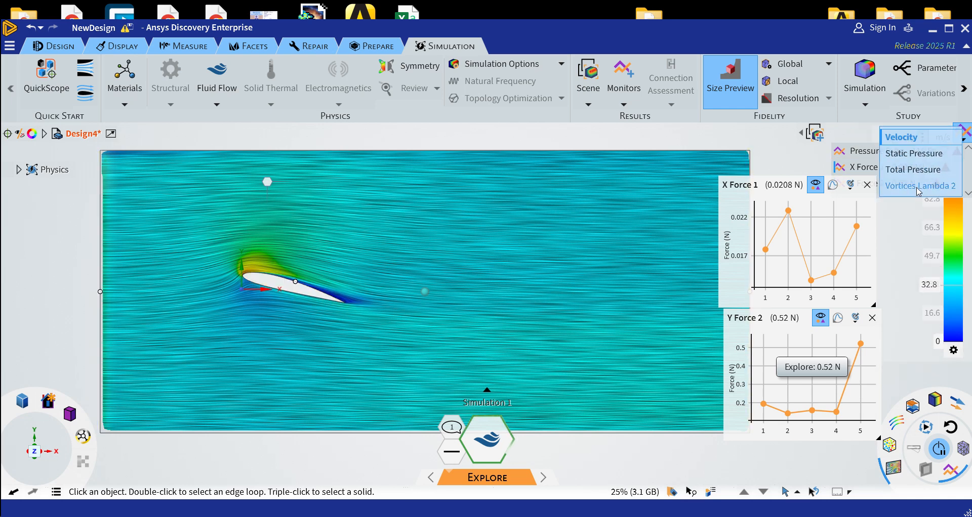
click(784, 155)
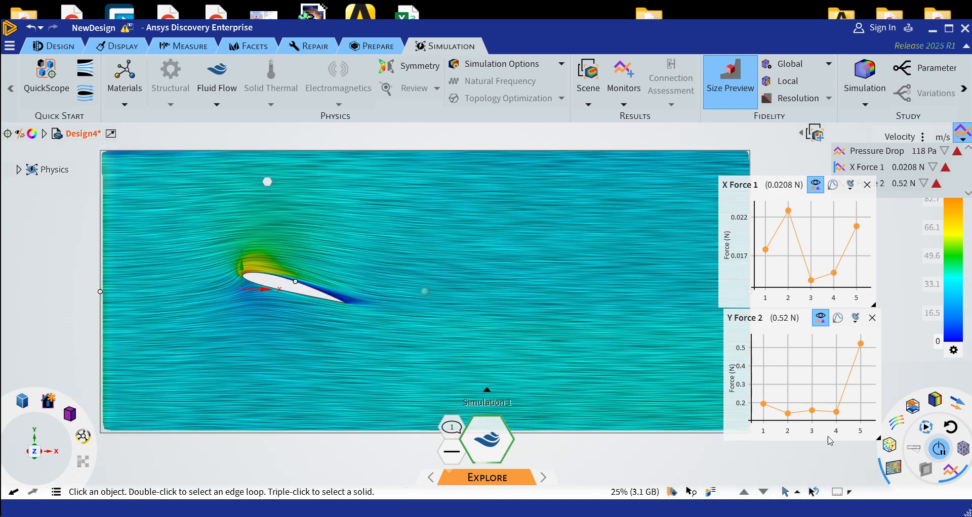
Inspect the Y Force 2 monitor's iteration history and its latest solution point, and close the history
mouse_move(861, 346)
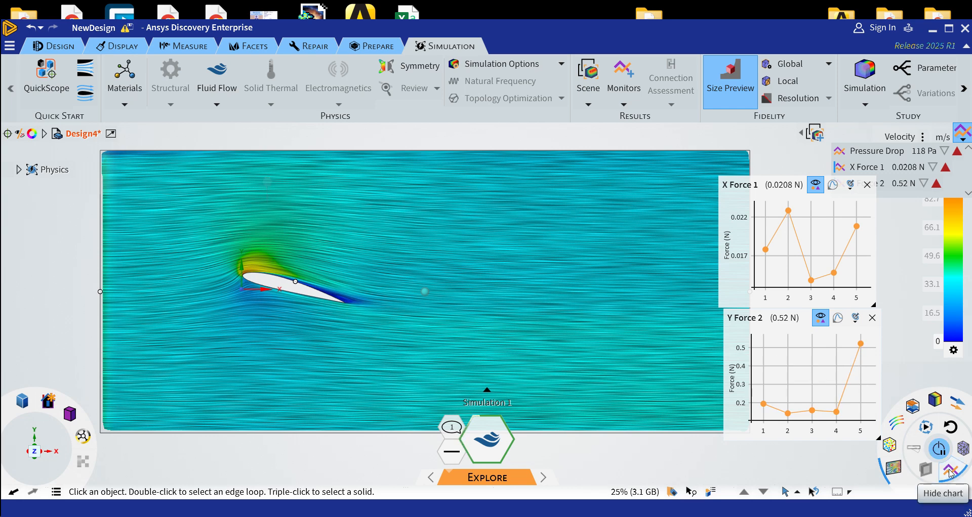
click(854, 317)
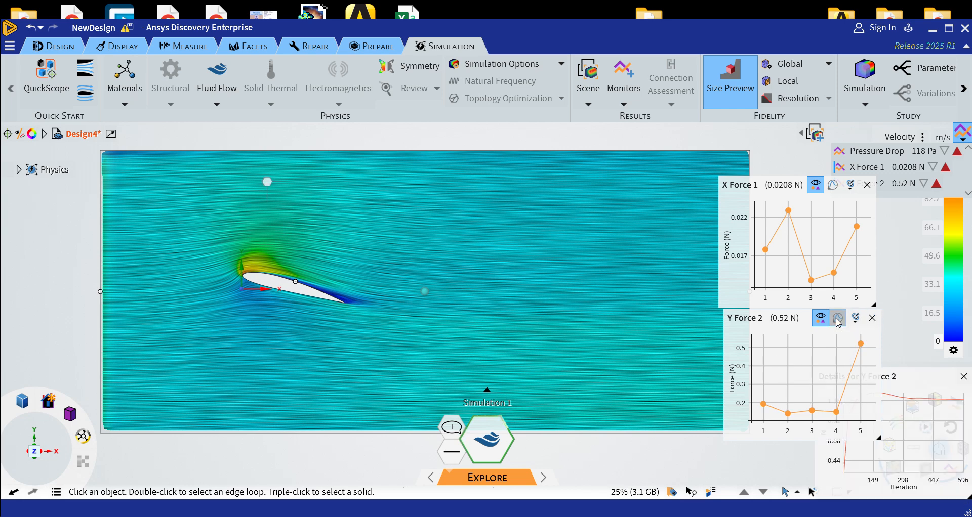
mouse_move(897, 399)
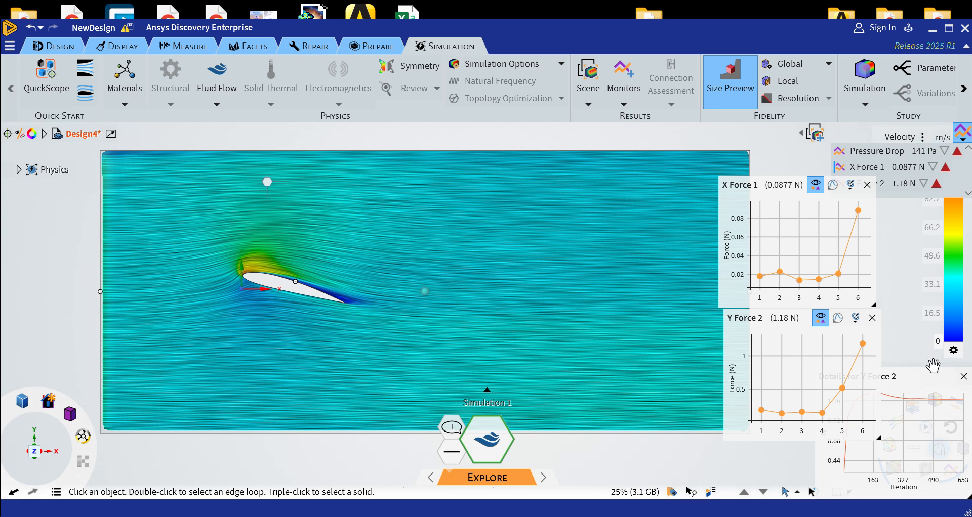
mouse_move(862, 344)
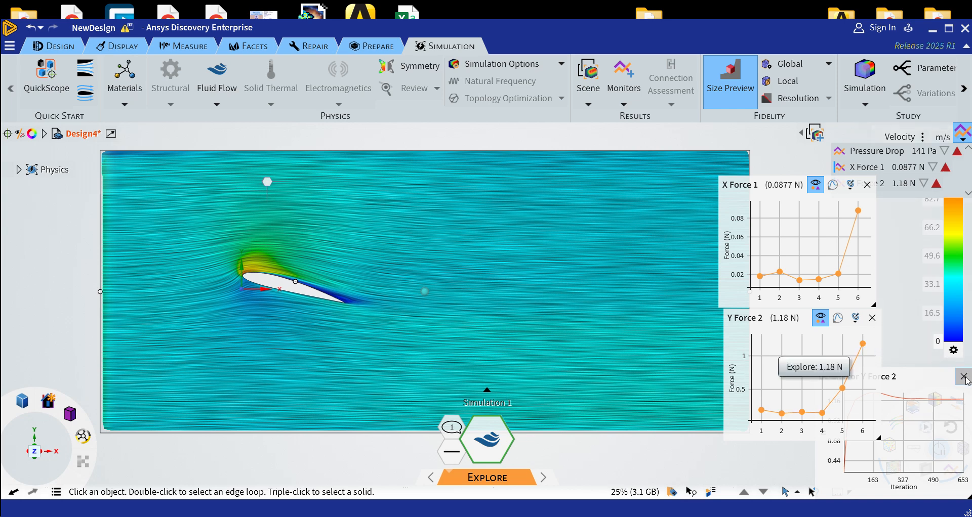
mouse_move(944, 400)
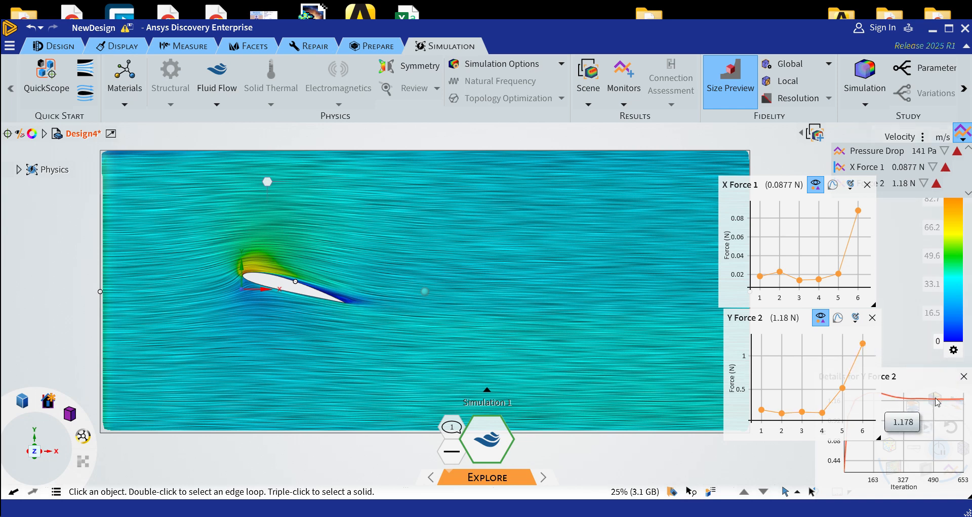
click(963, 377)
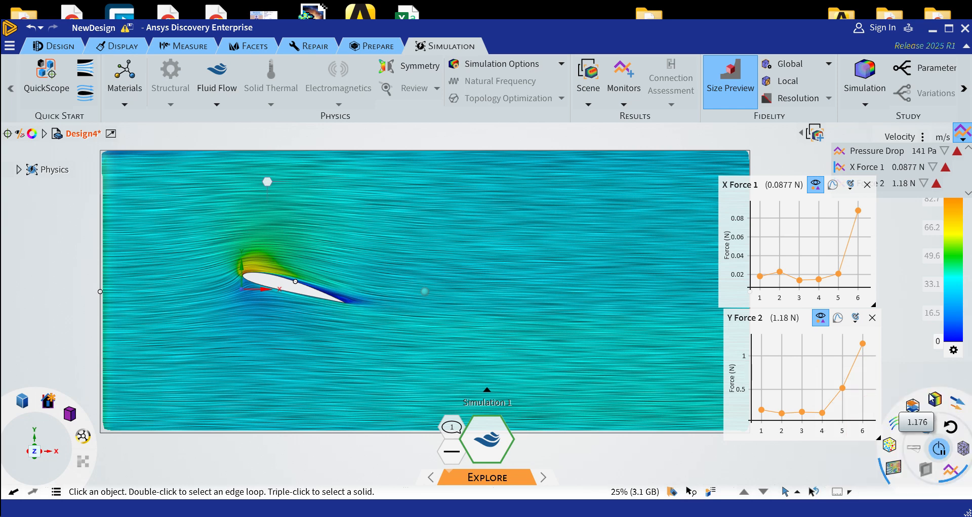
mouse_move(863, 370)
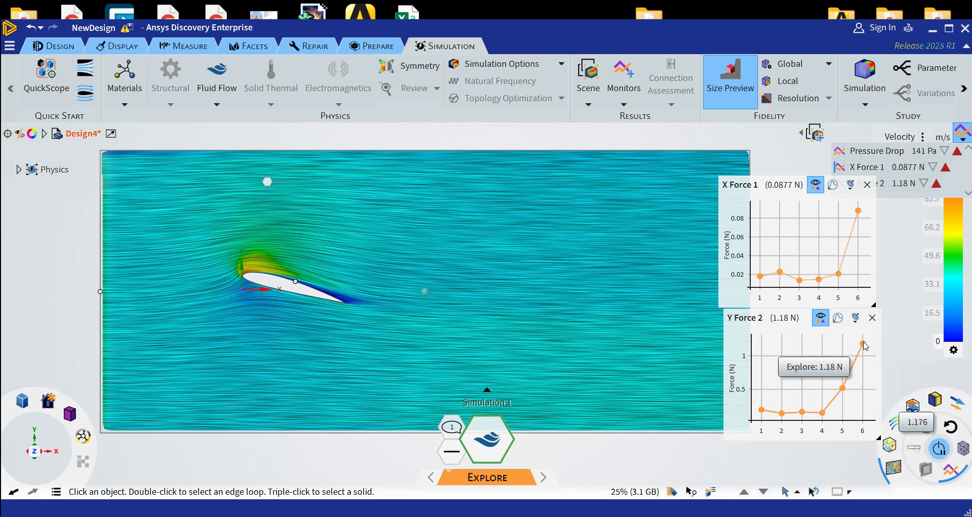
mouse_move(841, 277)
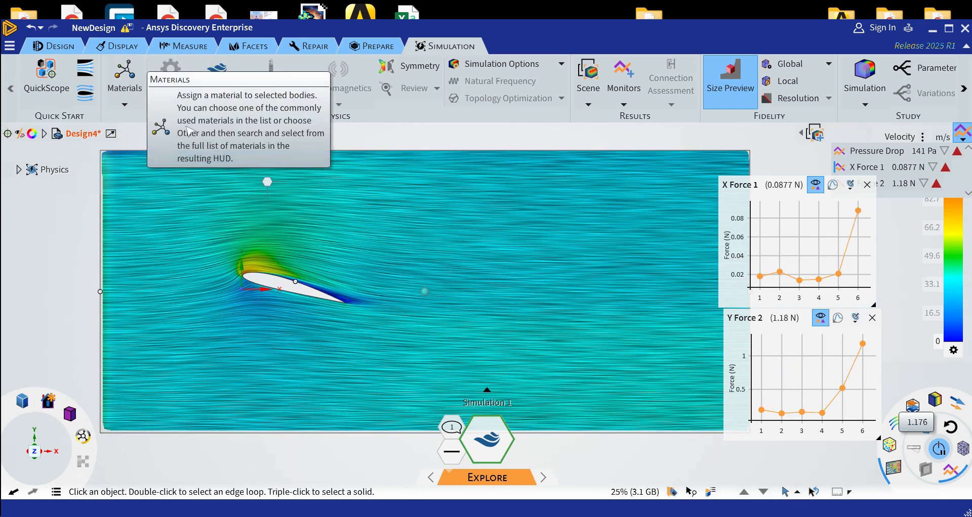
Rotate the airfoil's two faces further with the Move tool, setting the rotation angle to 340°
click(57, 46)
click(311, 81)
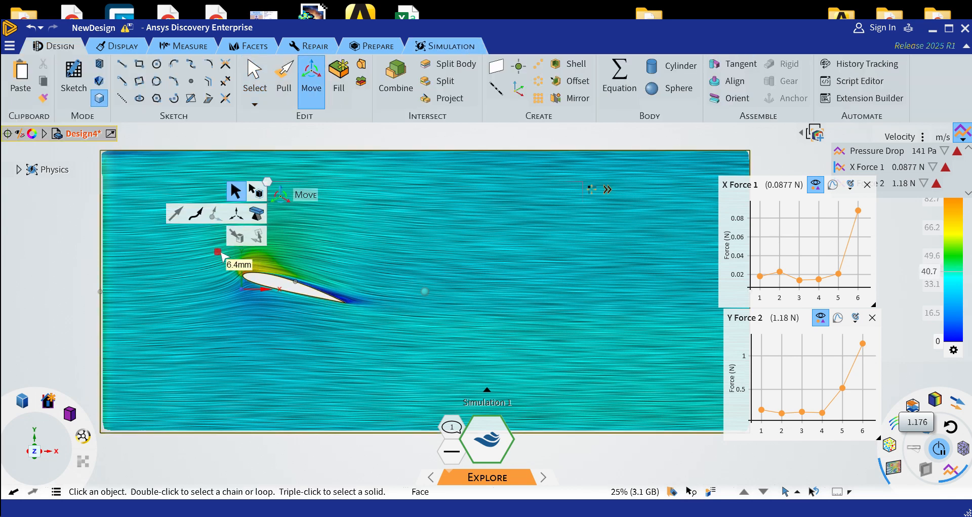
drag(222, 256, 364, 326)
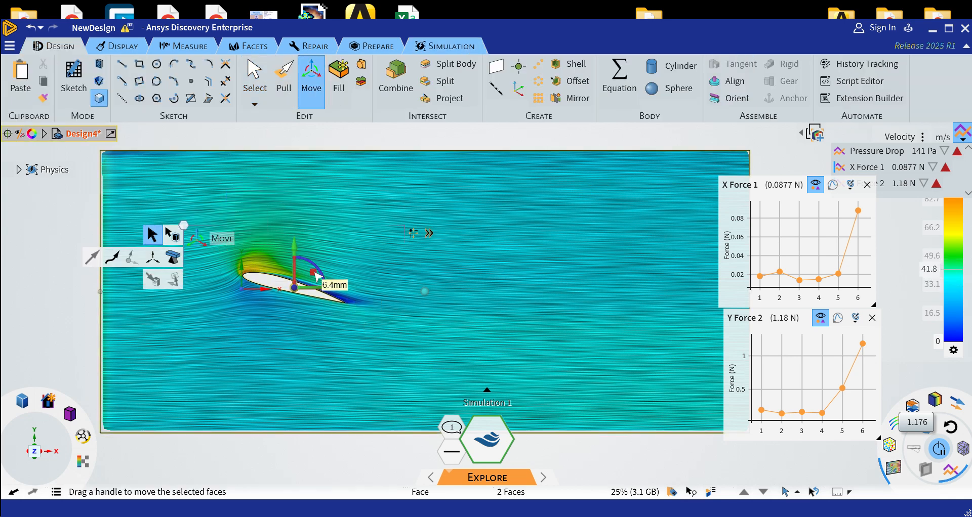
drag(314, 275, 228, 298)
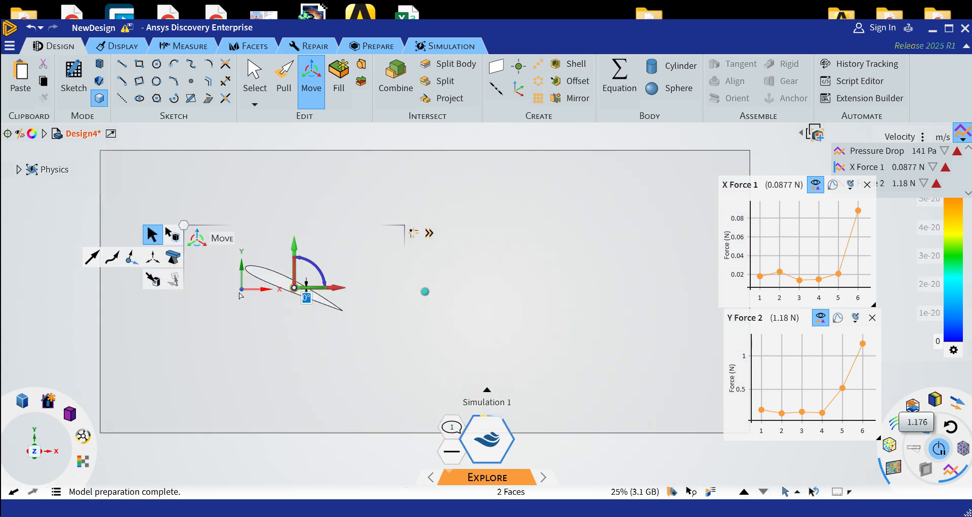
drag(241, 296, 241, 296)
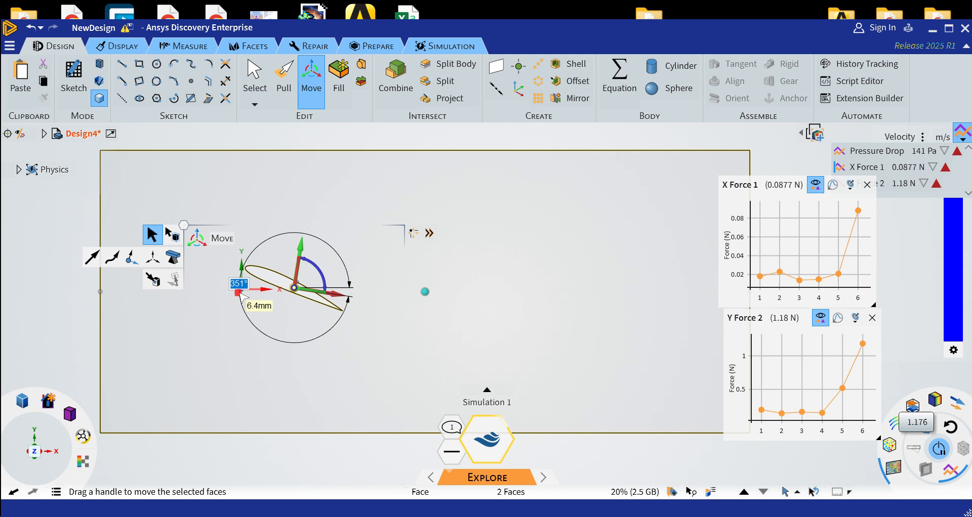
text(3)
key(Escape)
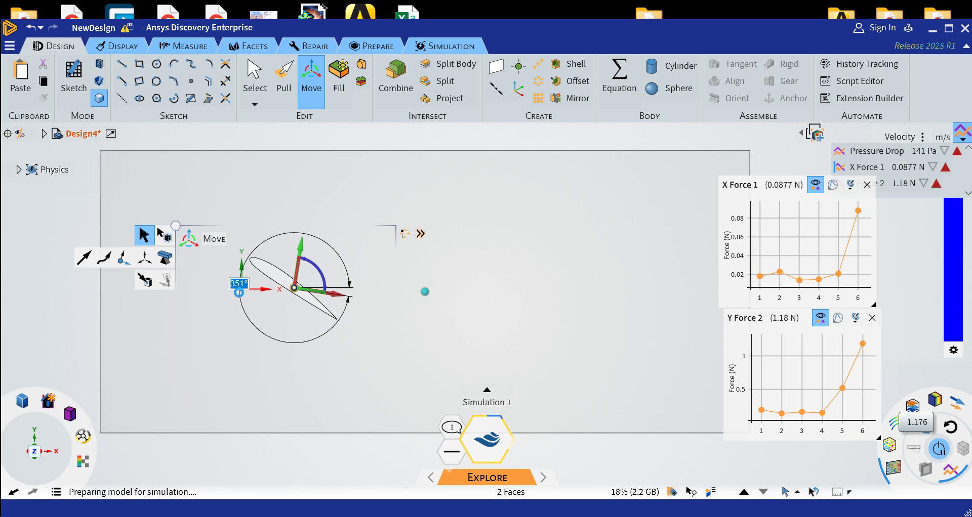
text(340)
key(Return)
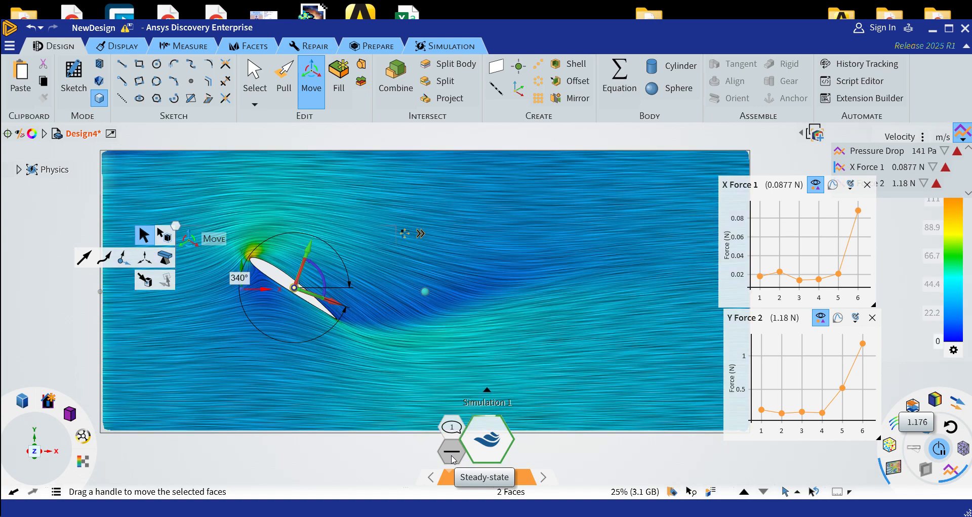
click(452, 457)
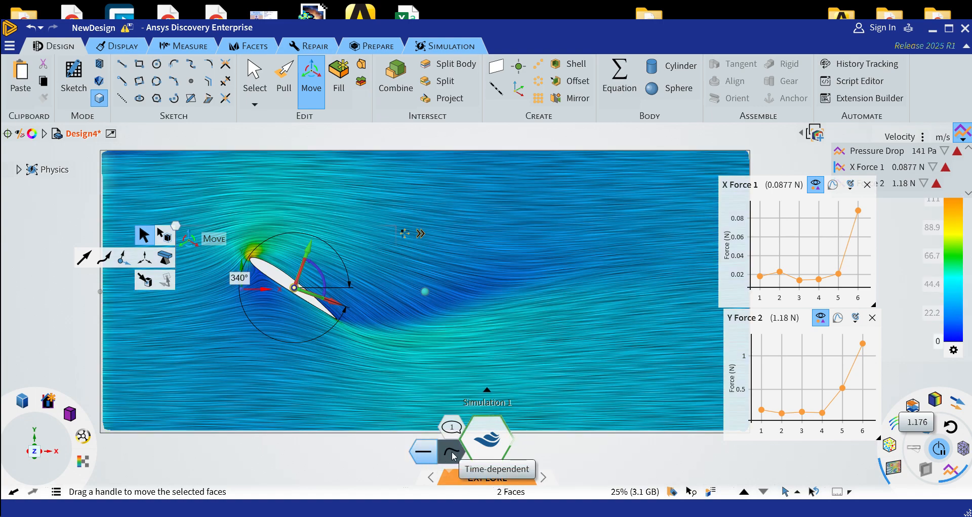
click(452, 456)
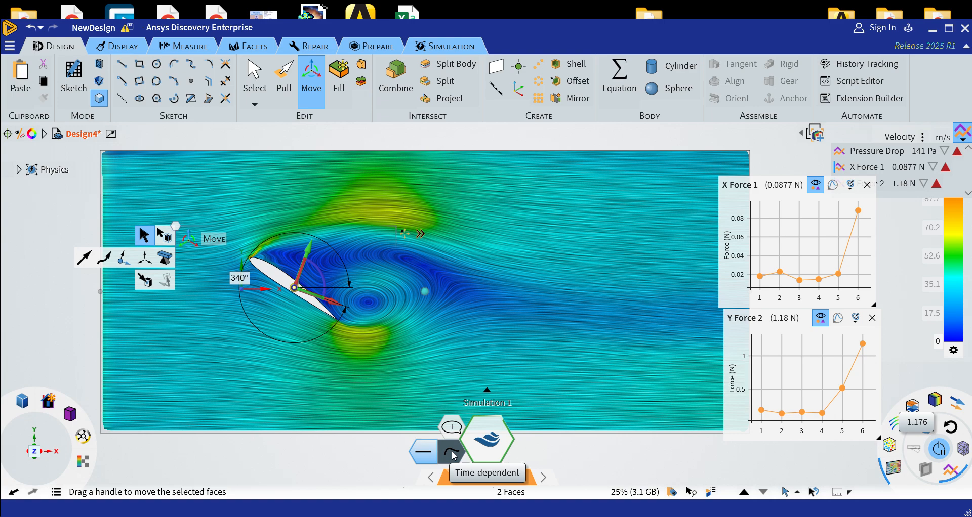
click(365, 469)
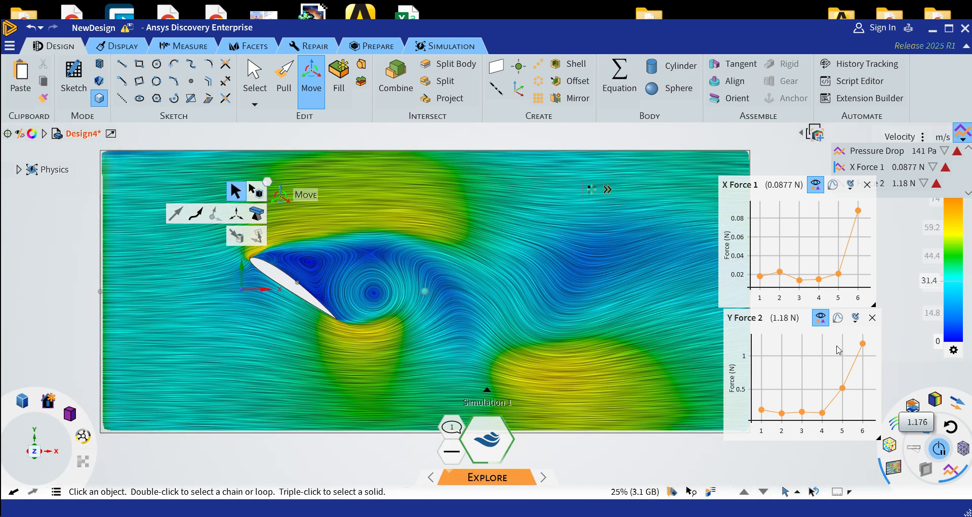
Open the detailed iteration history of Y Force 2 for the steeper airfoil and read values along its curve
click(838, 320)
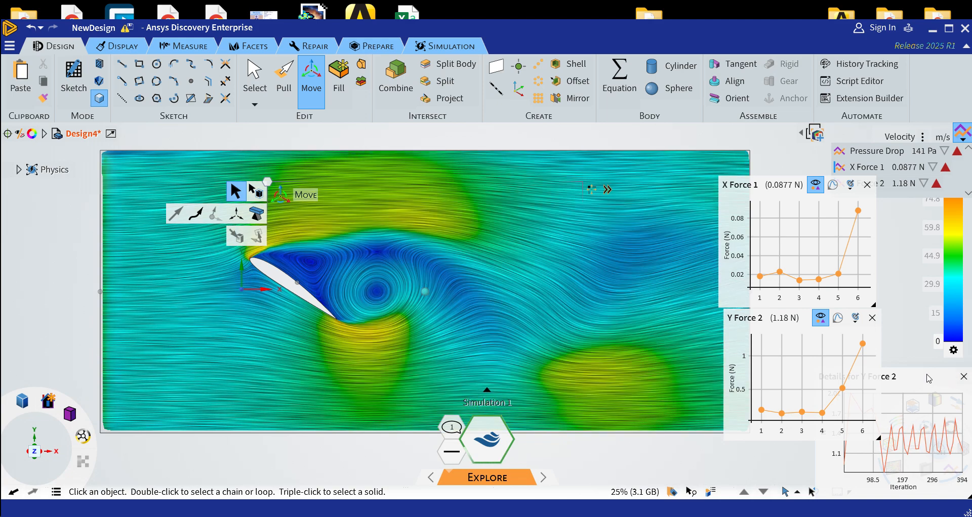
key(s)
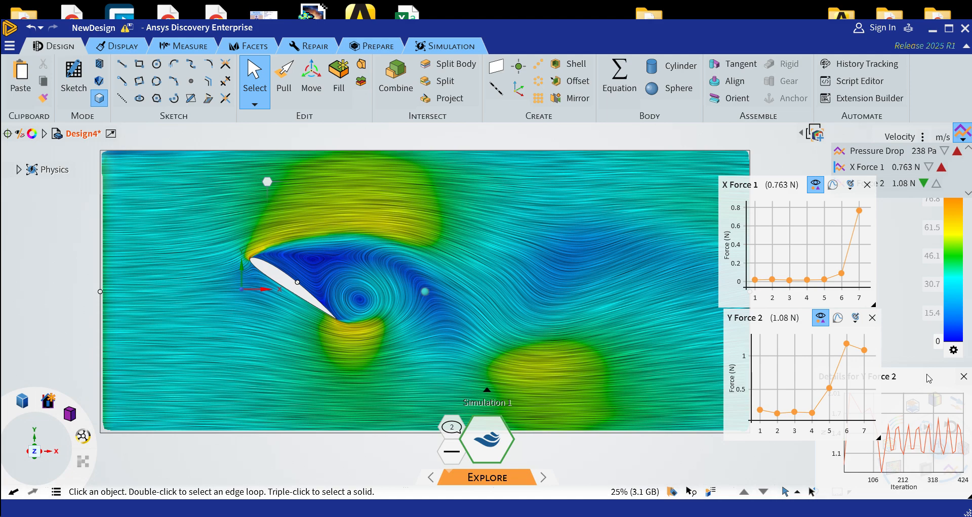
mouse_move(912, 445)
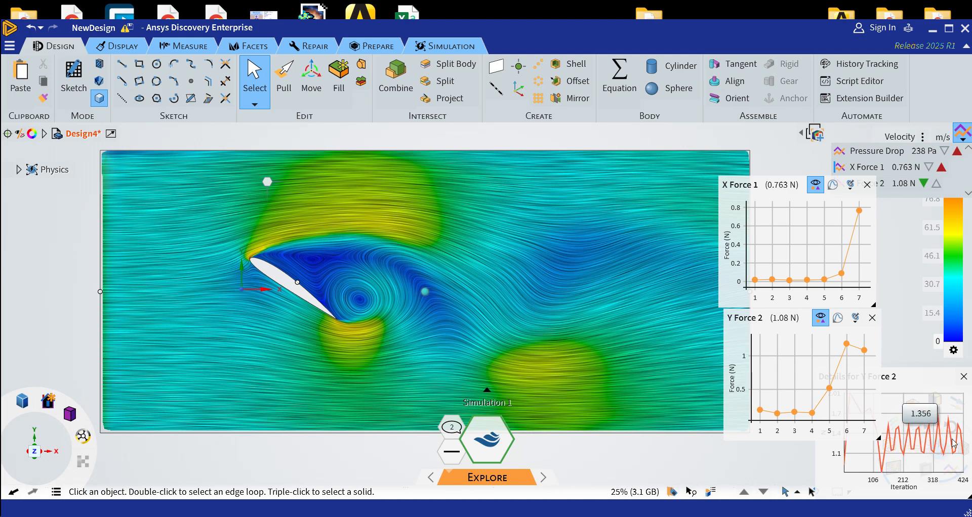
Close the Y Force 2 iteration details, compare the latest force points, and view the X Force 1 chart's clearing and export options
mouse_move(866, 353)
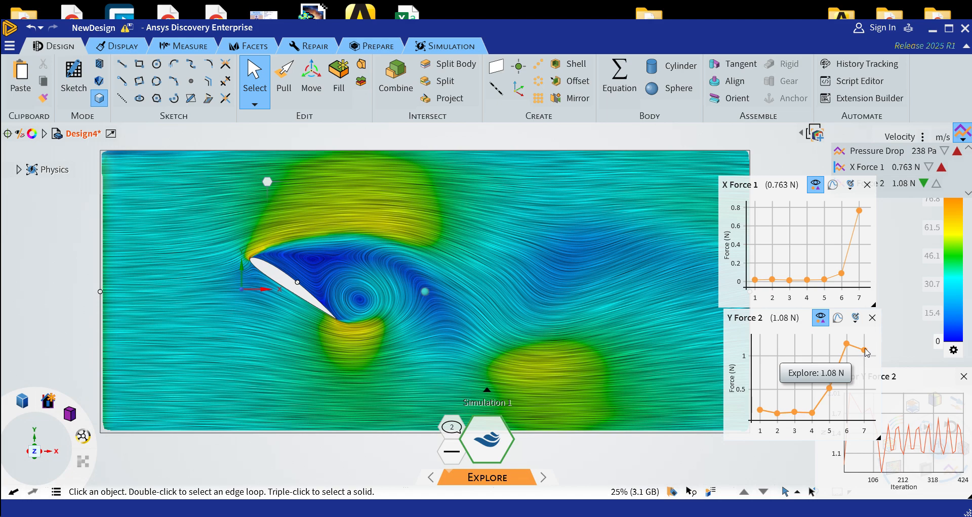
click(963, 379)
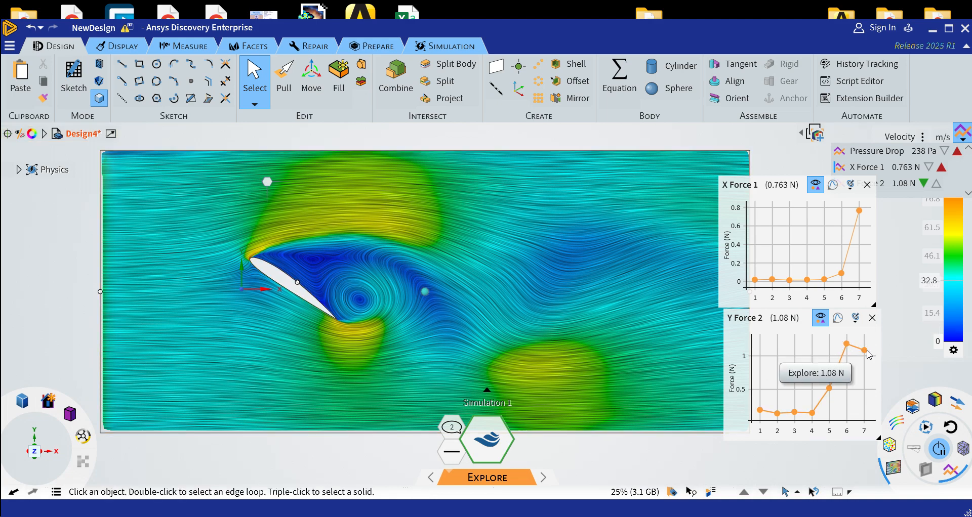
mouse_move(860, 212)
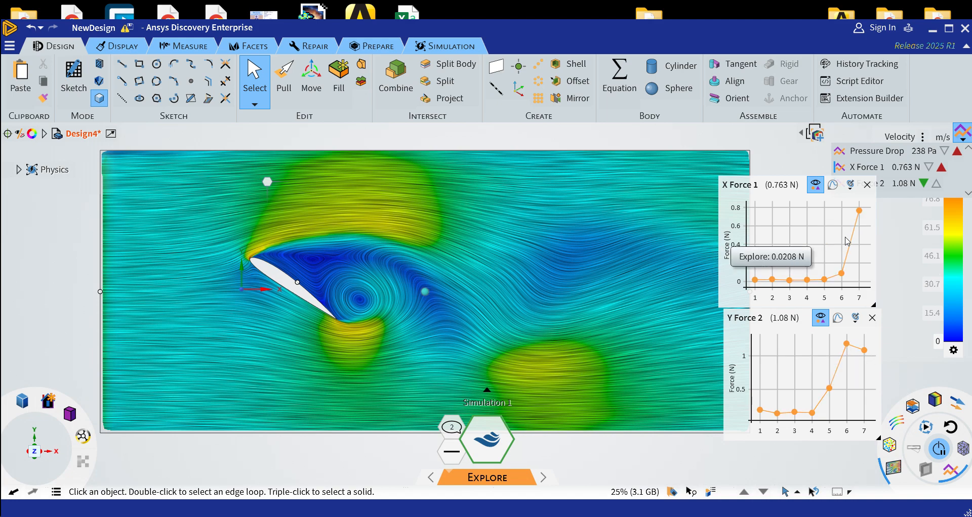
right_click(794, 224)
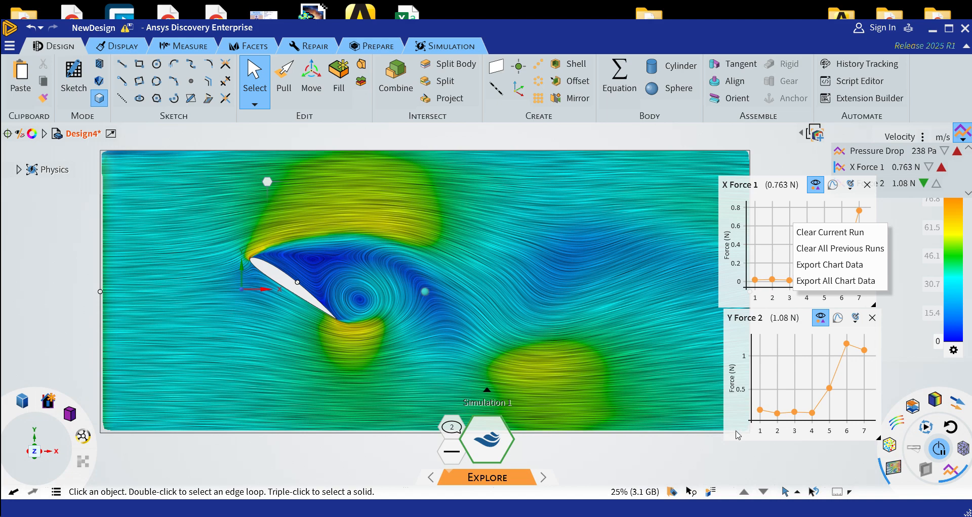
click(716, 459)
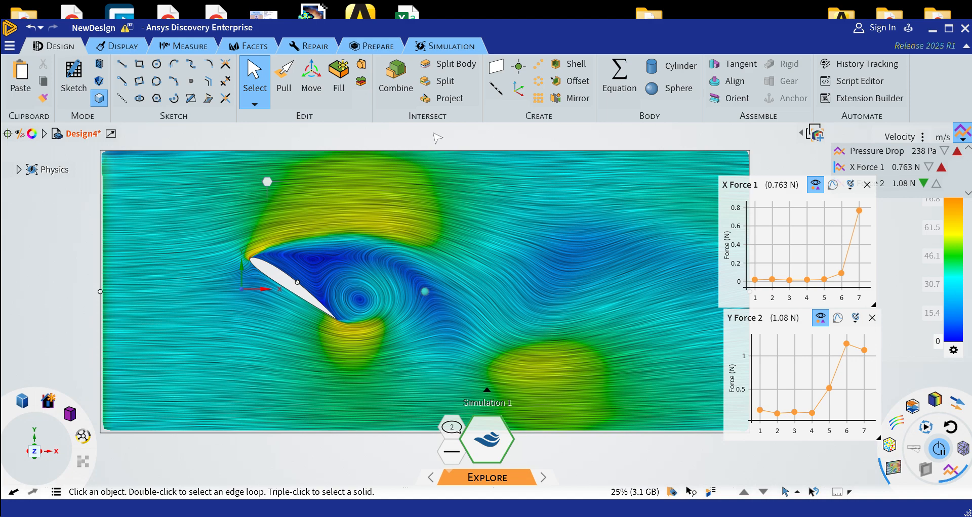
Inspect the velocity field around the steeply rotated airfoil from an oblique 3D view, both close up and as a whole
middle_drag(100, 231, 167, 276)
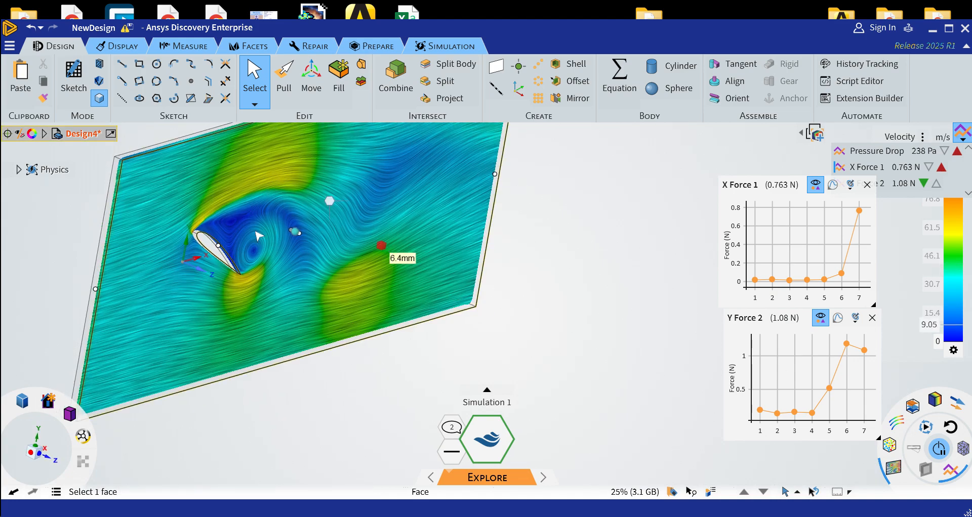
scroll(212, 228, up, 6)
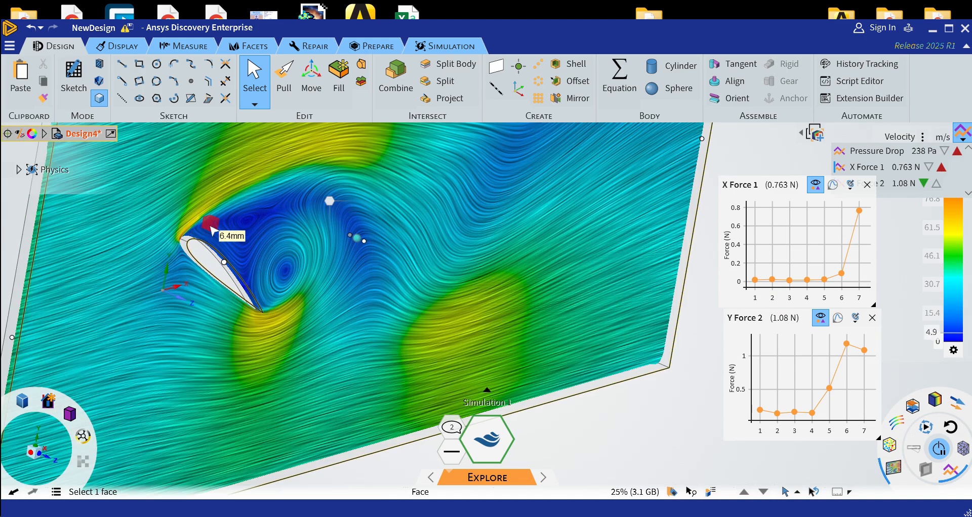
scroll(152, 244, down, 6)
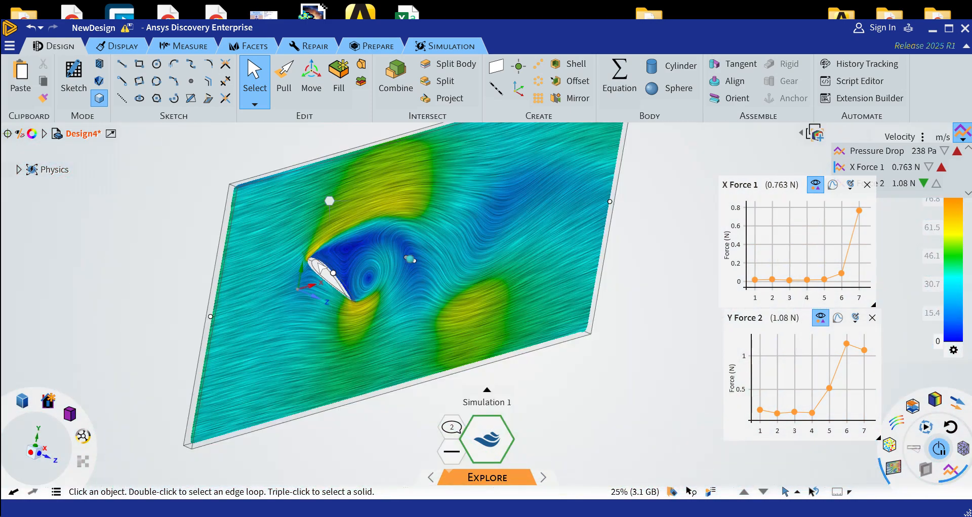